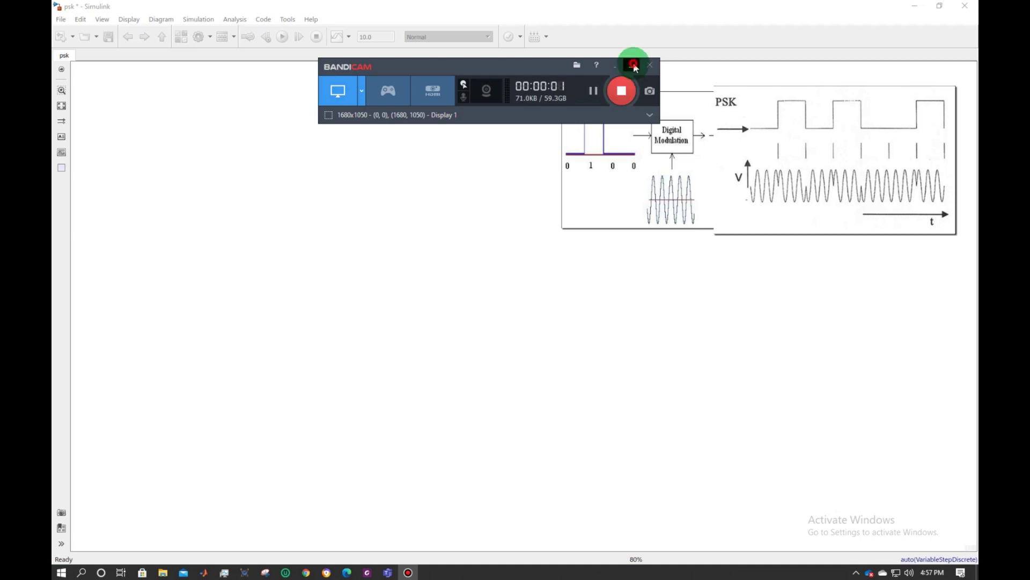
Step: Search the Library Browser for 'sine wave' and add the Sine Wave block to psk
left_click(632, 64)
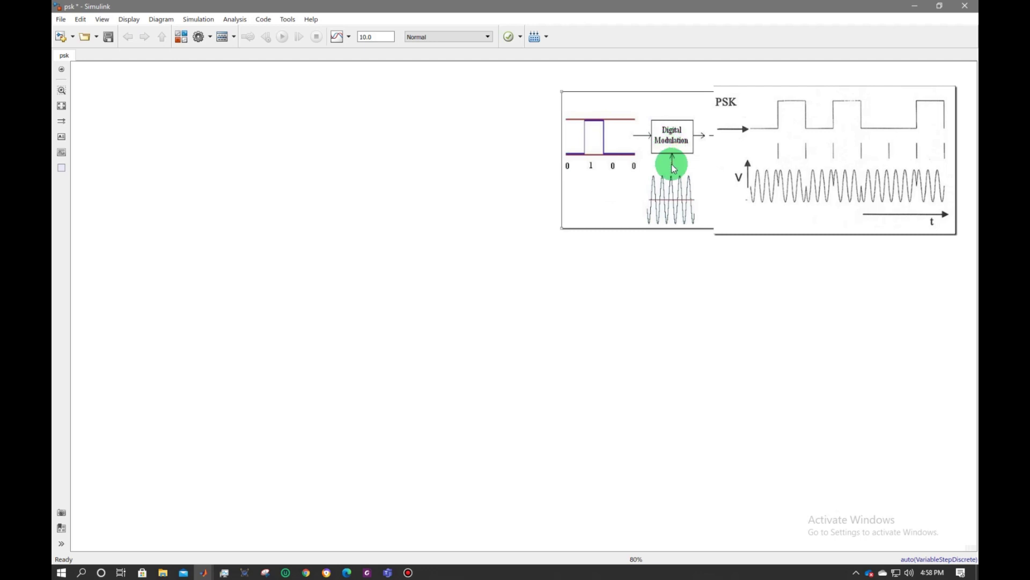
left_click(766, 131)
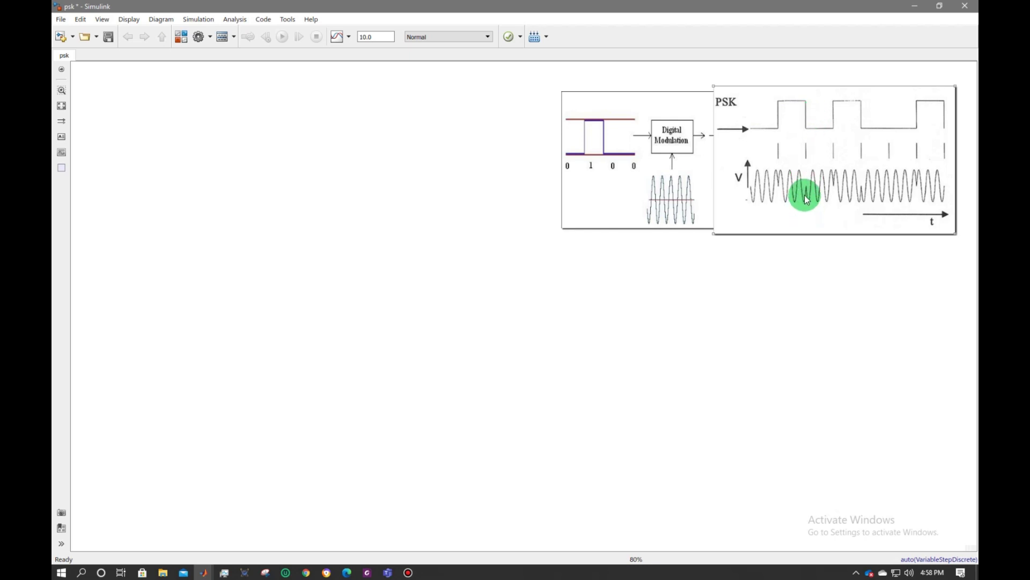
left_click(182, 41)
left_click(431, 90)
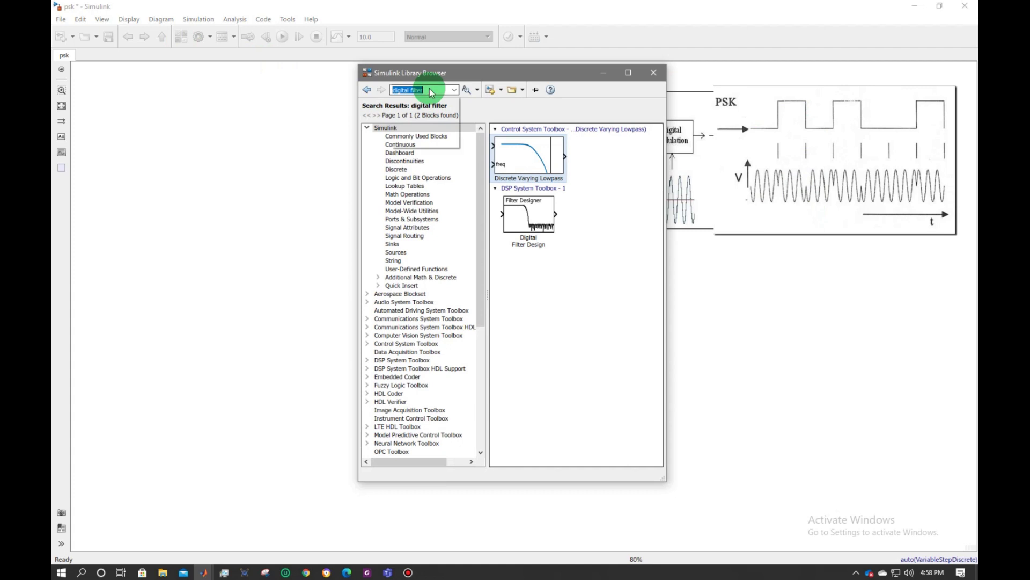
type("sine wave")
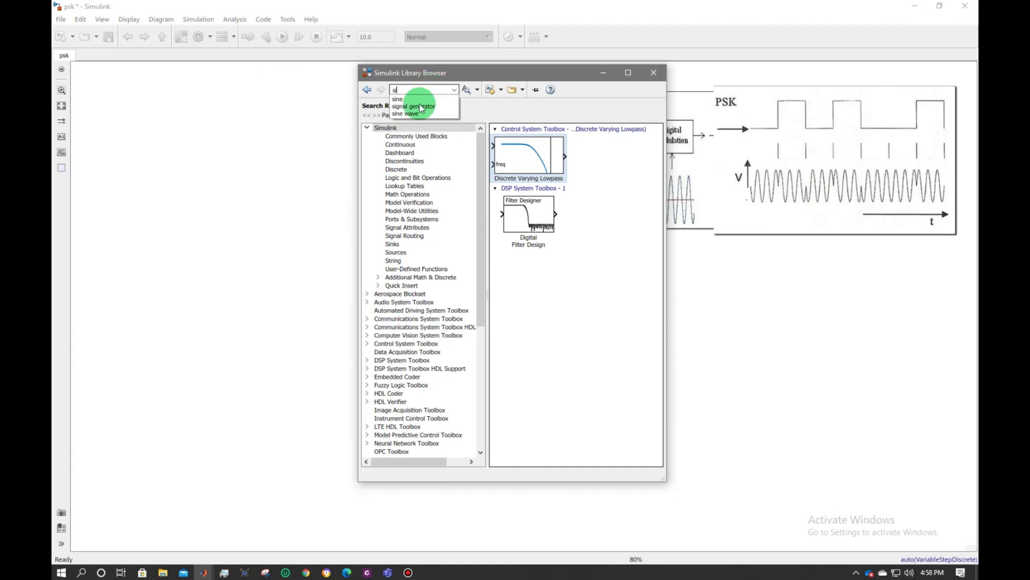
key("Return")
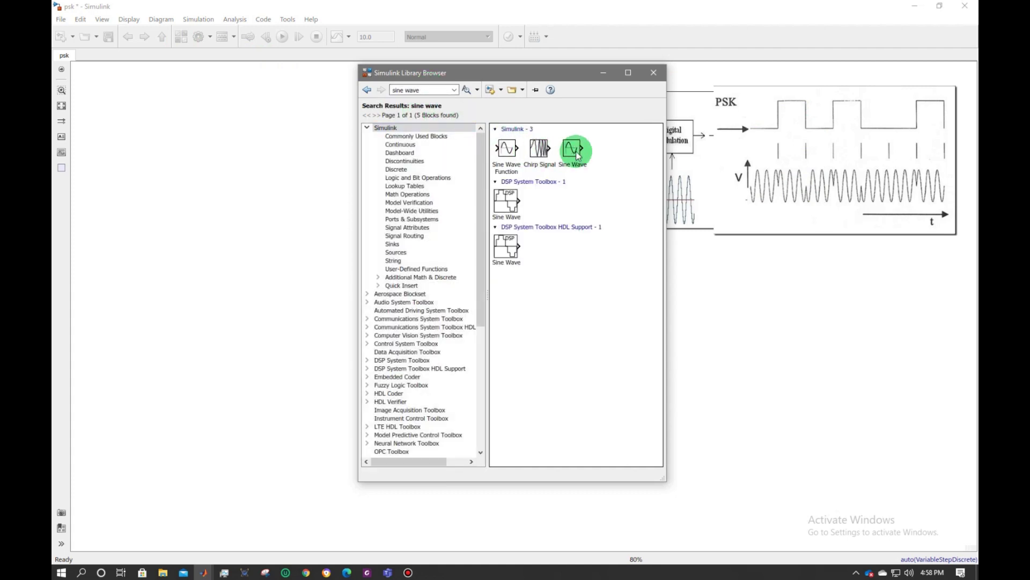
right_click(589, 155)
left_click(591, 156)
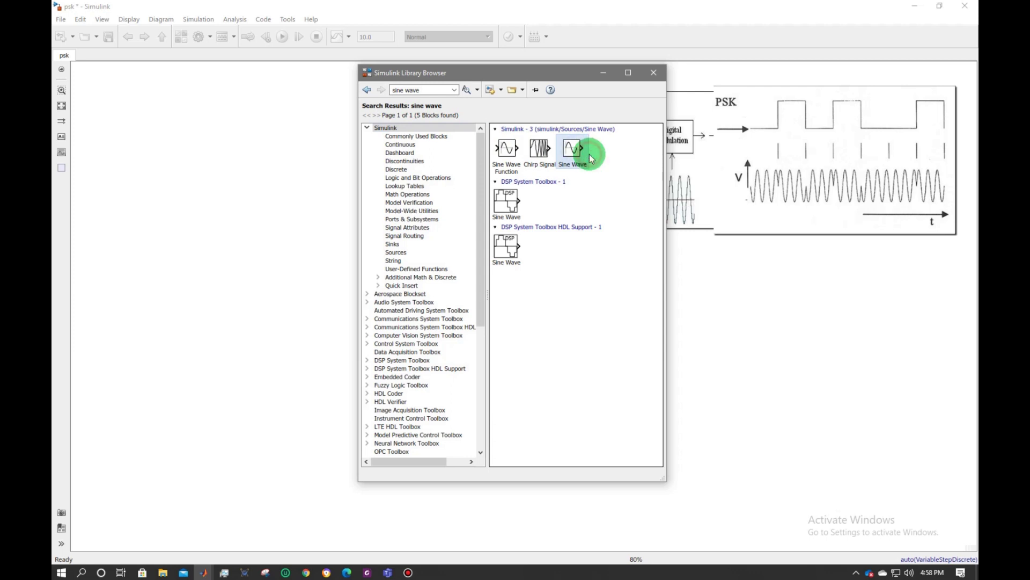
Step: Add the Pulse Generator and Switch blocks to the psk model
left_click(432, 90)
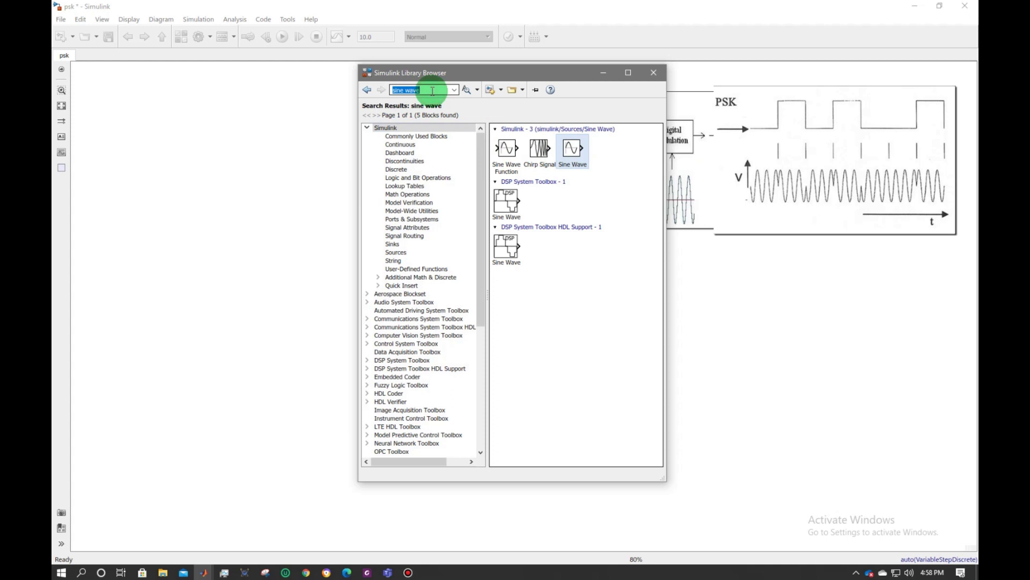
type("pulse generator")
key("Return")
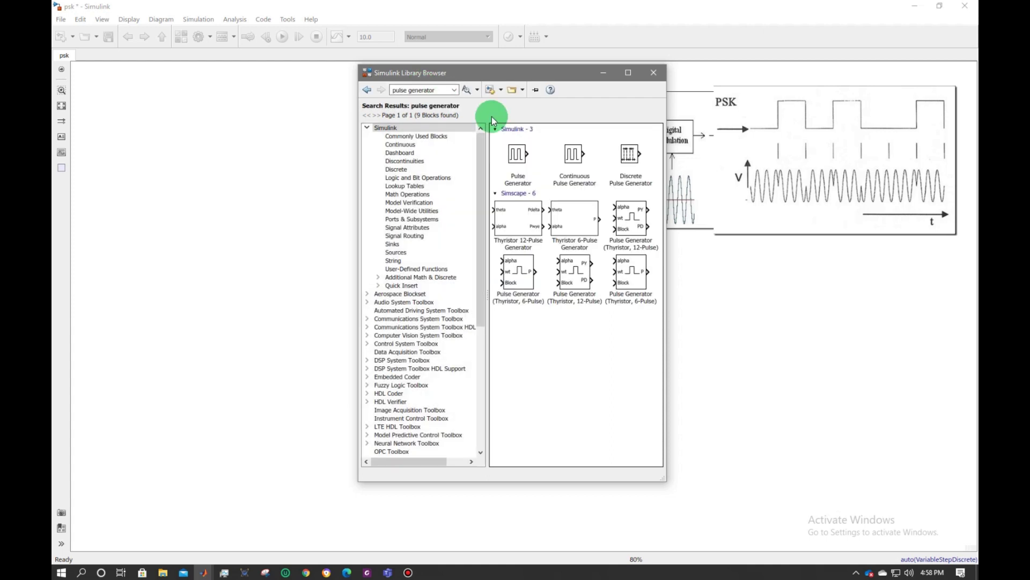
right_click(512, 154)
left_click(416, 90)
double_click(416, 90)
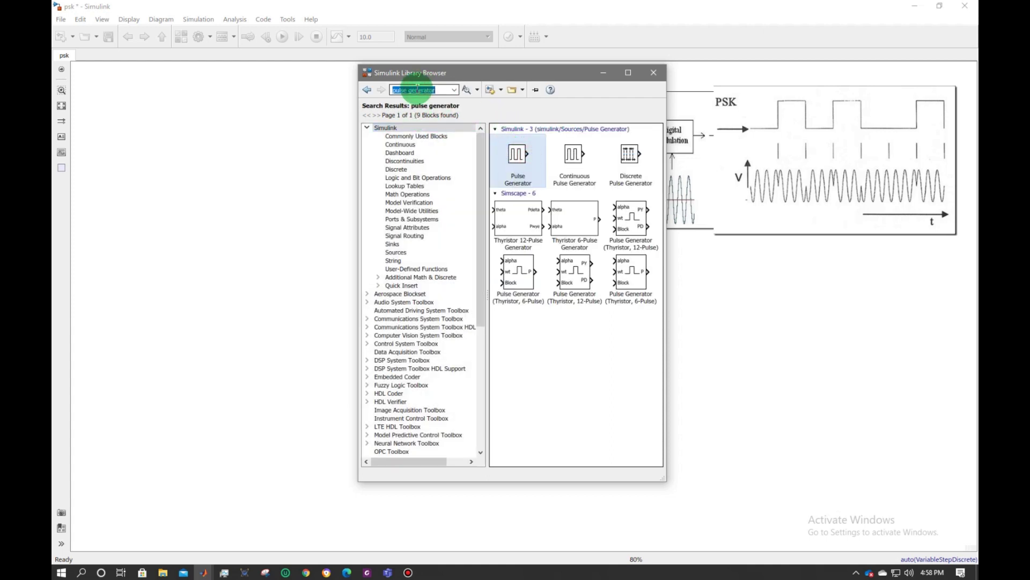
type("switch")
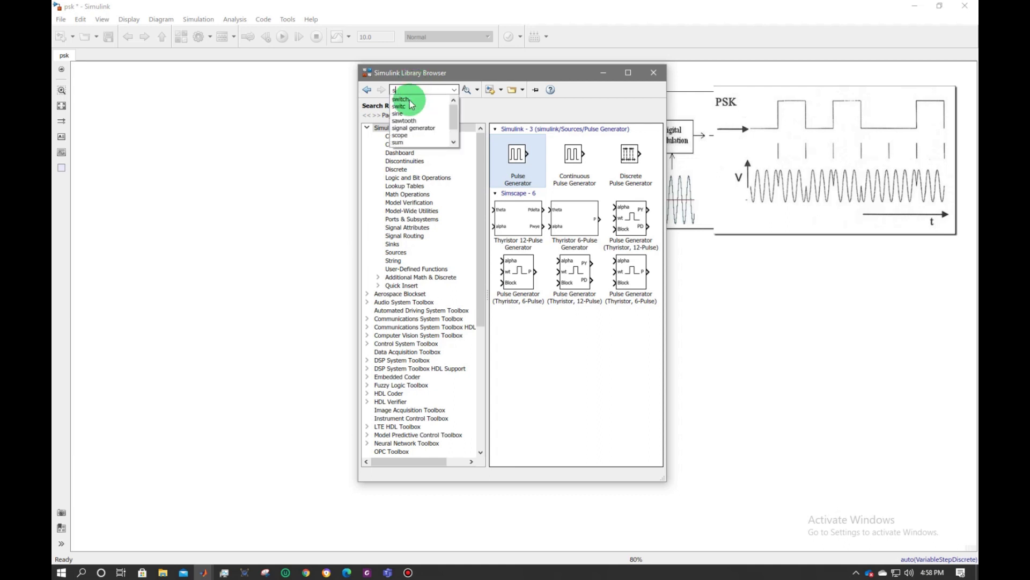
key("Return")
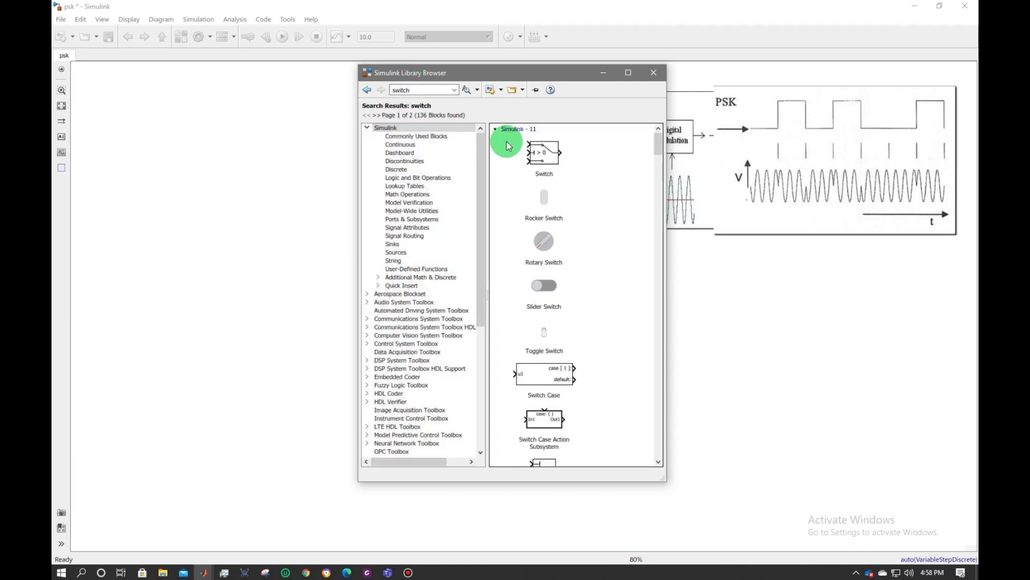
left_click(543, 155)
Step: Add a Product block, found by searching 'multiply', and a Constant block to psk
double_click(417, 91)
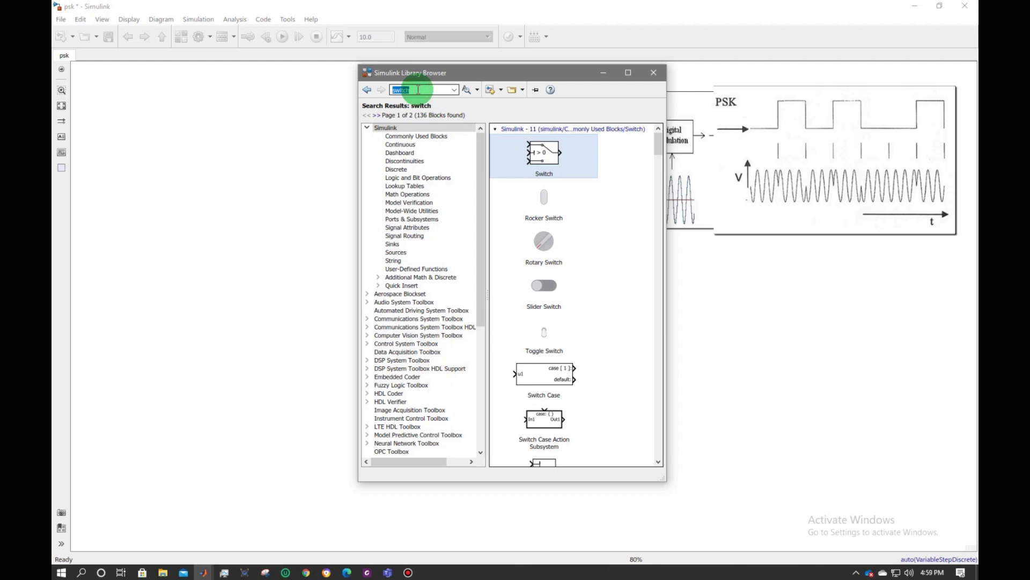
type("multiply")
key("Return")
right_click(503, 148)
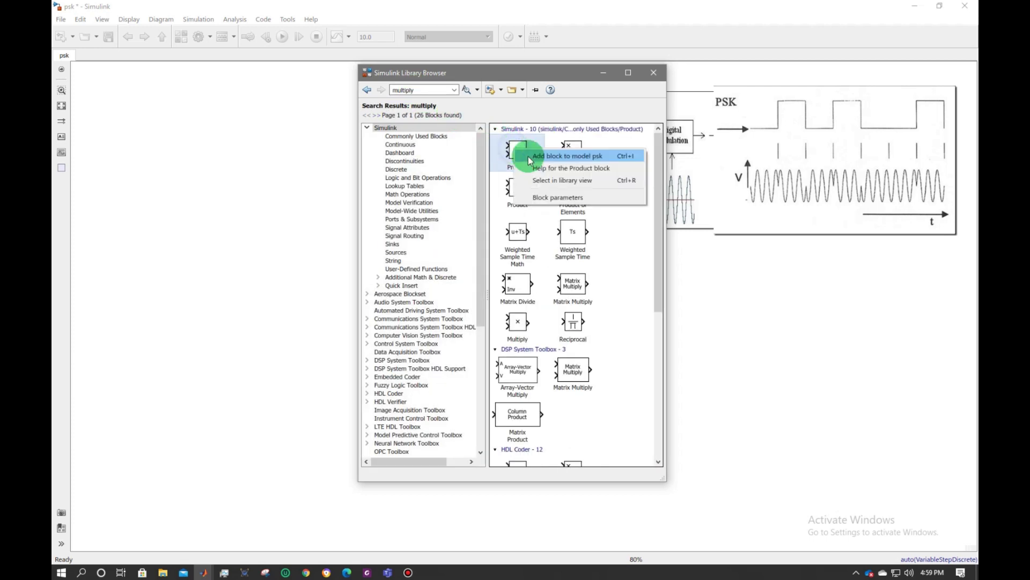
left_click(404, 90)
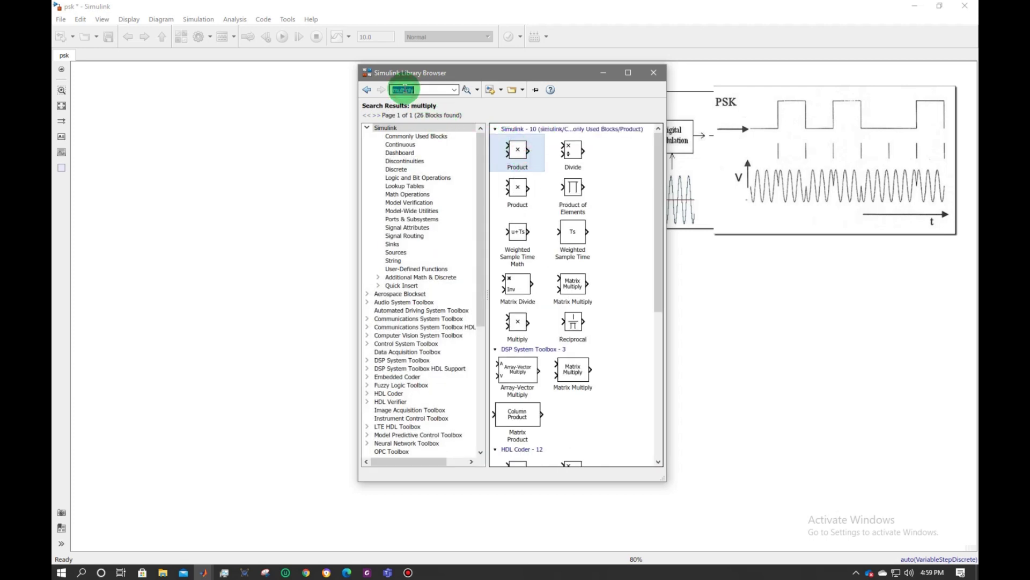
type("constant")
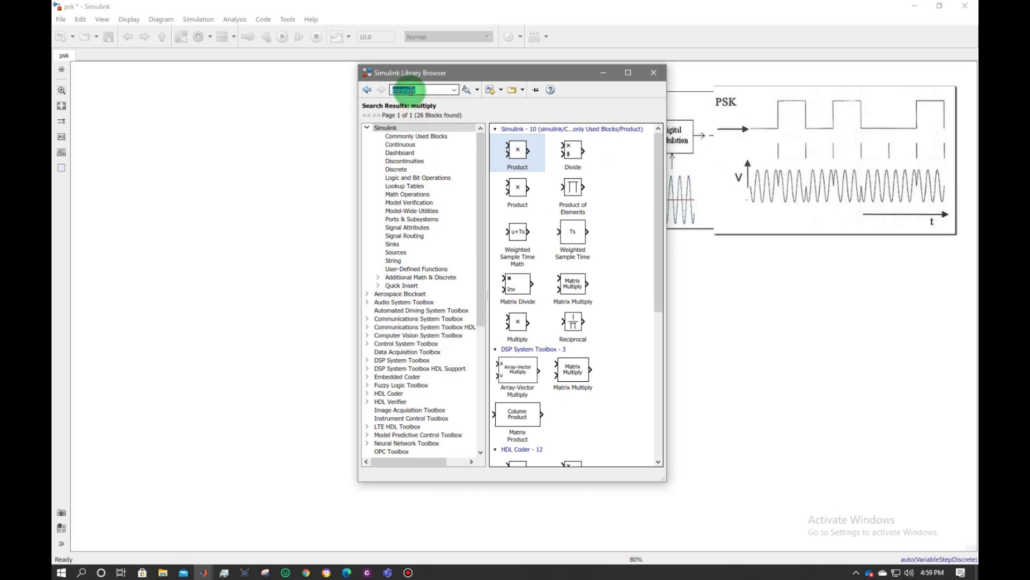
key("Return")
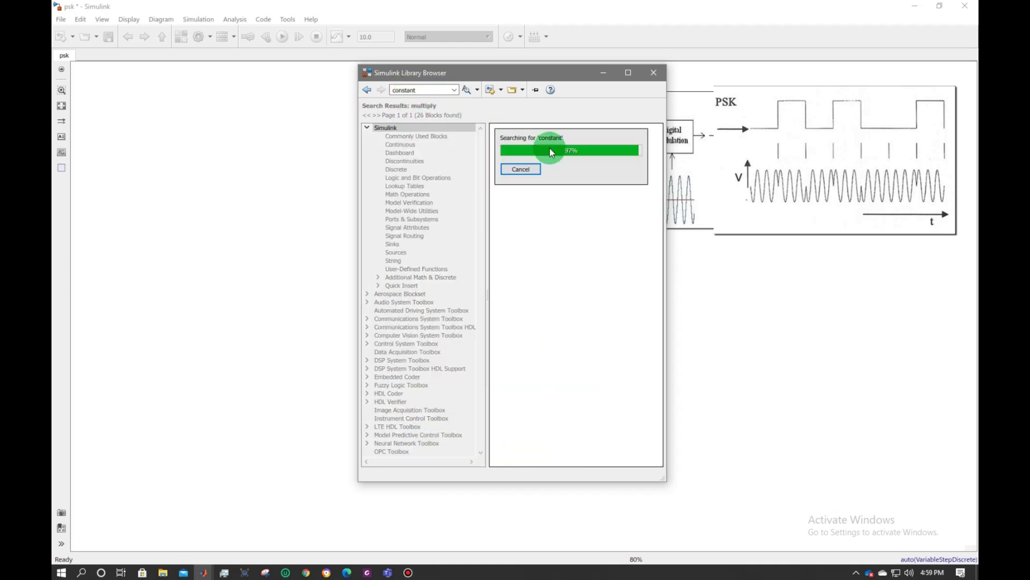
right_click(535, 152)
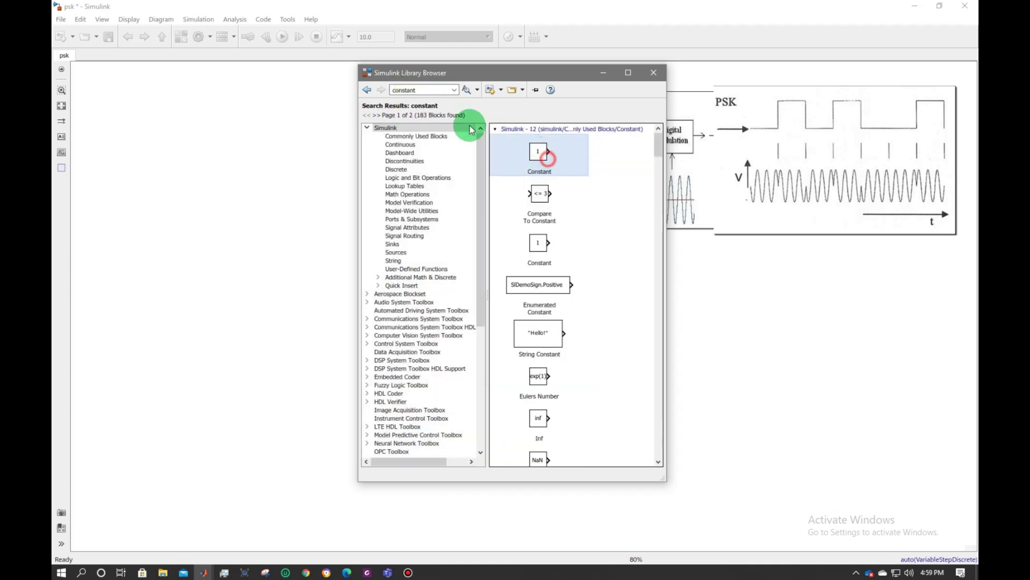
left_click(418, 90)
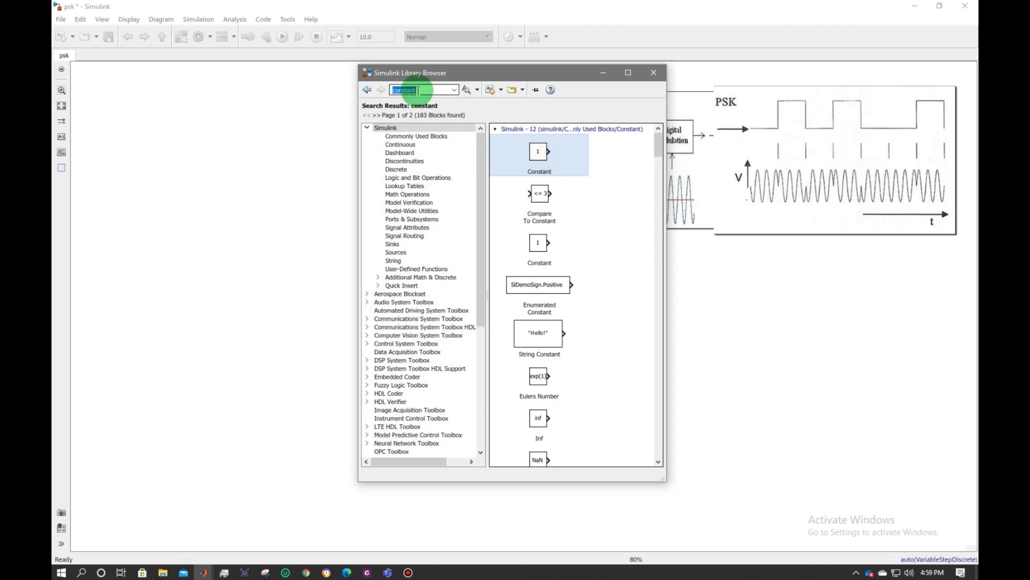
Step: Search for 'scope' and add the Scope block to the psk model
type("s")
left_click(408, 129)
left_click(408, 90)
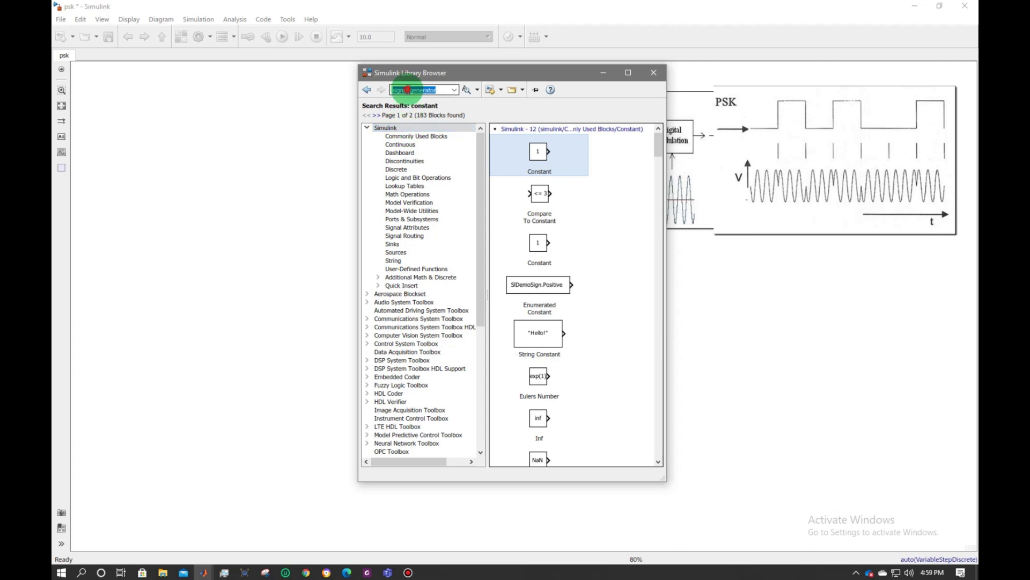
type("s")
left_click(397, 134)
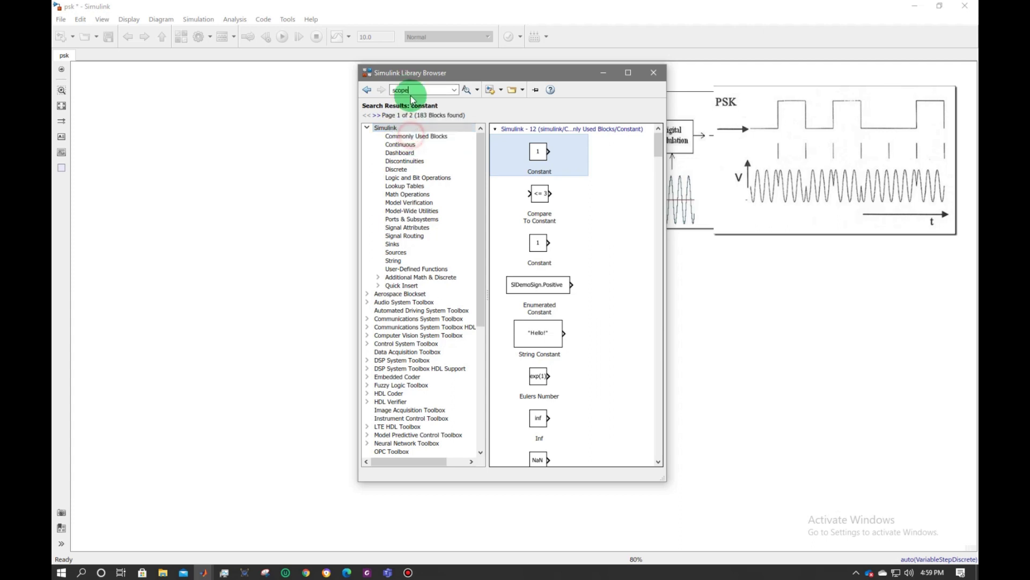
left_click(411, 89)
key("Return")
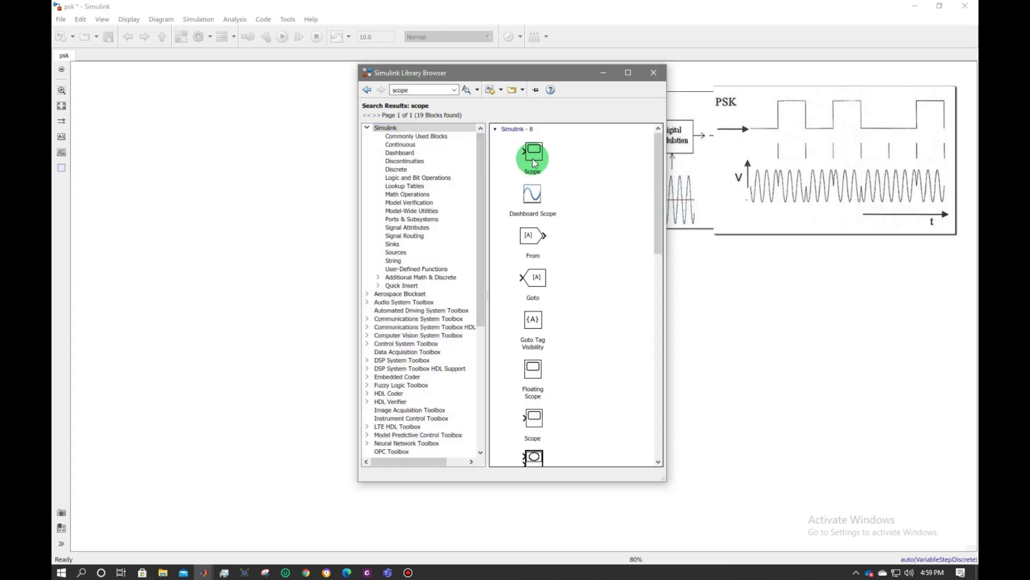
right_click(551, 160)
left_click(588, 129)
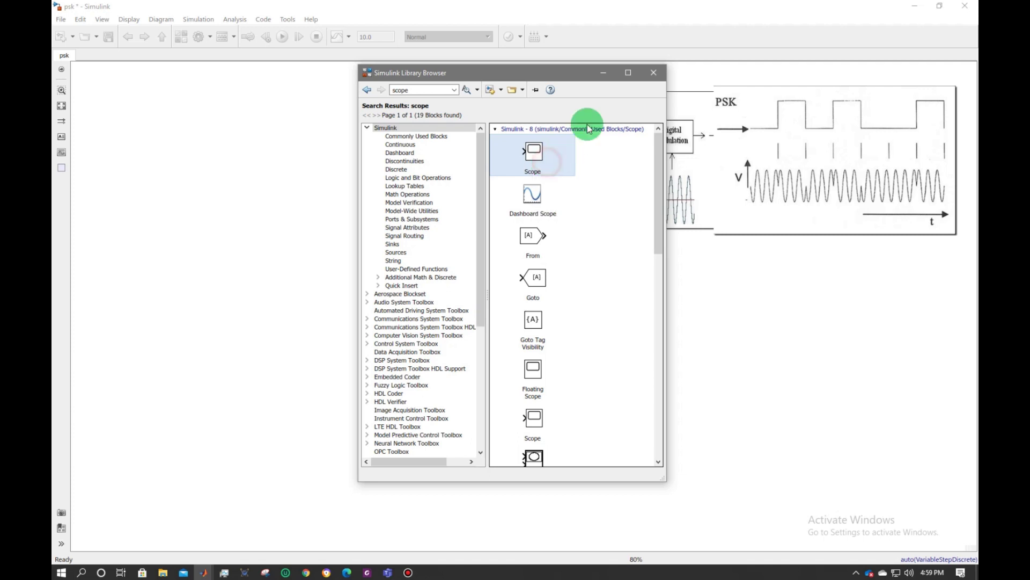
Step: Spread the stacked Scope, Constant, Product and Switch blocks apart on the canvas
left_click(603, 73)
left_click(528, 303)
left_click_drag(525, 302, 718, 305)
left_click_drag(522, 304, 340, 410)
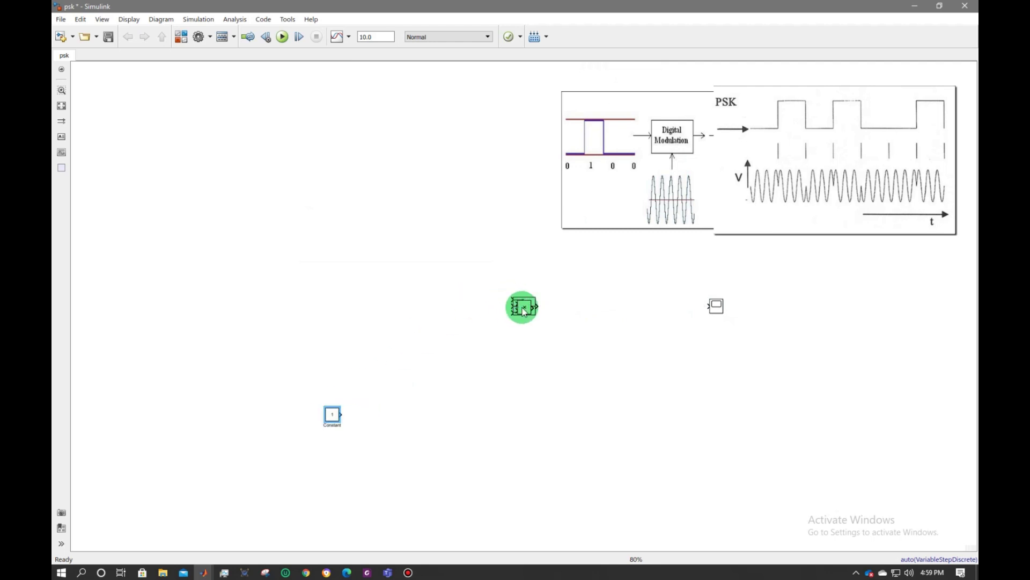
left_click_drag(523, 305, 394, 398)
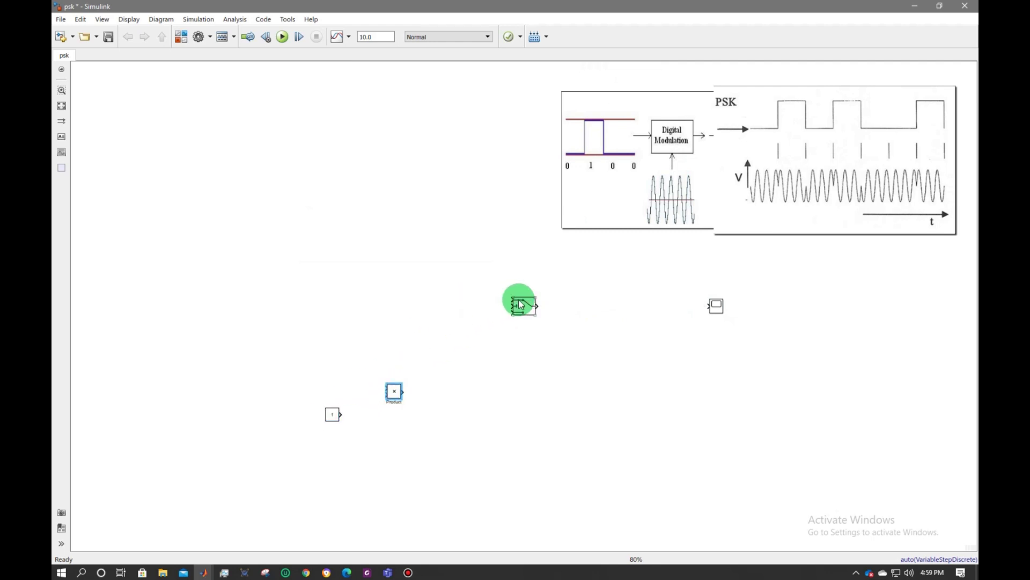
left_click_drag(521, 305, 294, 304)
Step: Connect the Pulse Generator to the Switch and place the Sine Wave above it
left_click(328, 305)
left_click_drag(524, 307, 292, 244)
left_click(322, 246)
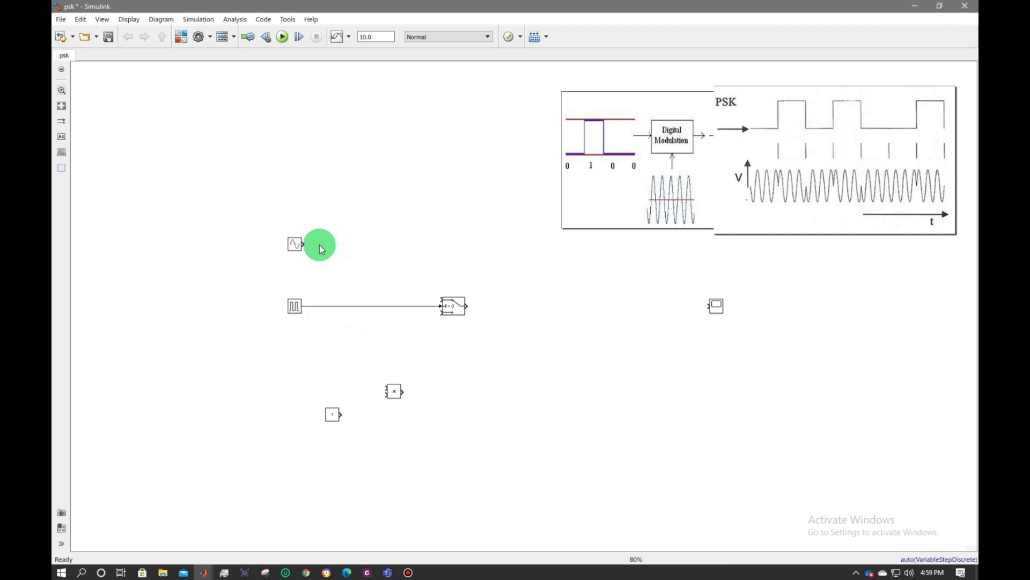
left_click(385, 263)
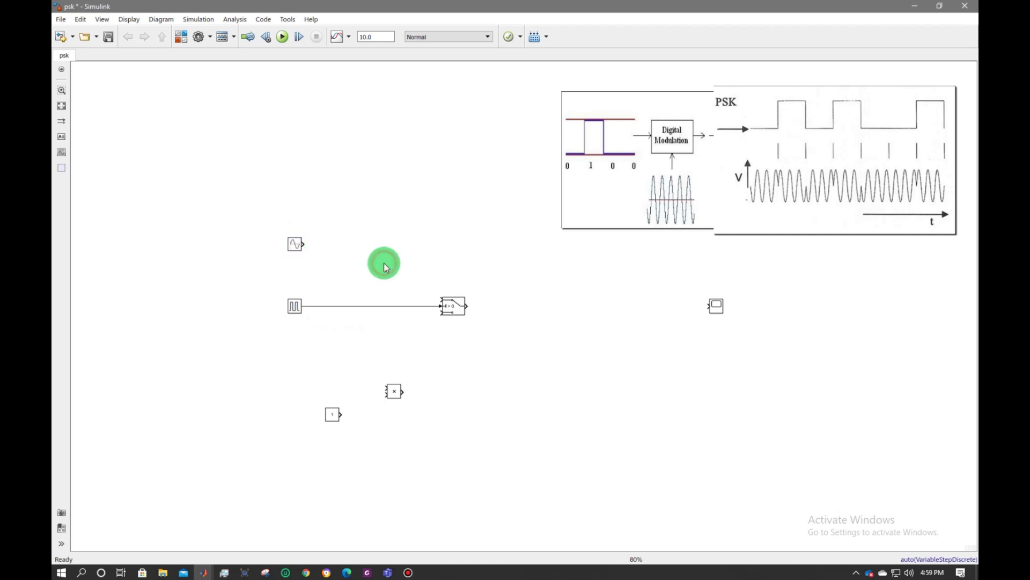
scroll(385, 263, "down", 3)
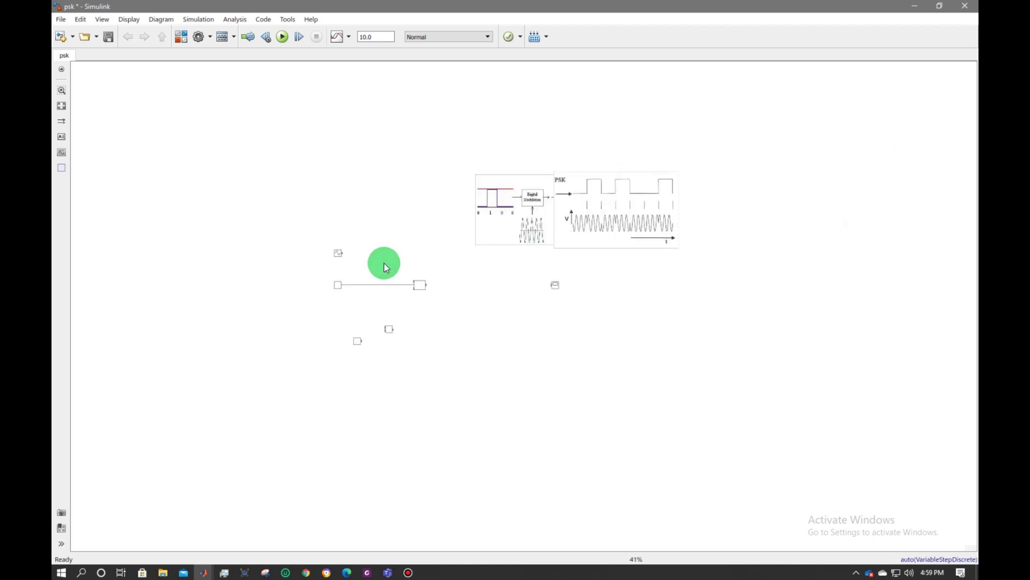
scroll(385, 263, "up", 4)
scroll(384, 263, "up", 1)
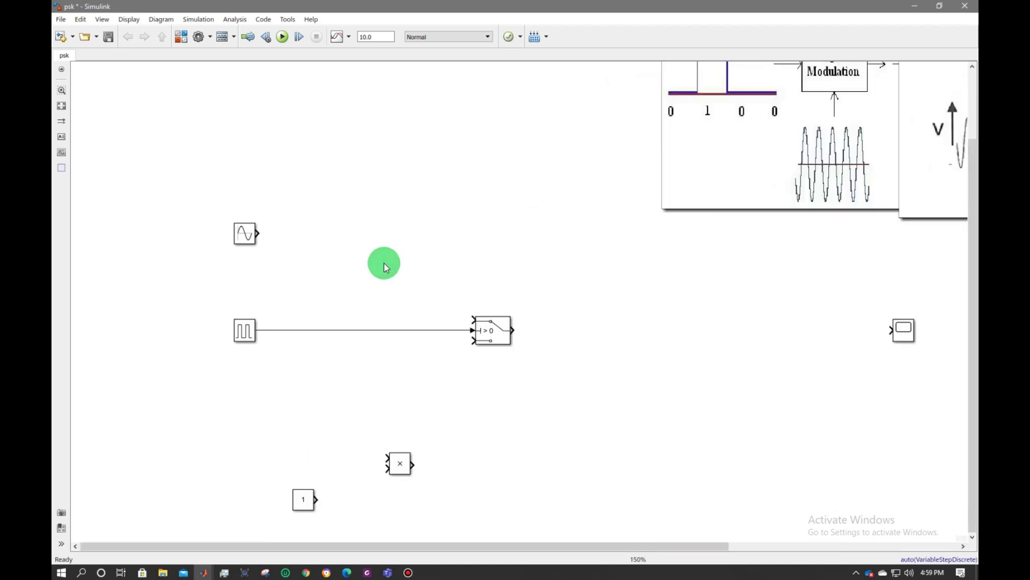
scroll(384, 262, "down", 1)
Step: Wire sine and Constant into the Product, Product into Switch input 3, and enlarge the Scope
left_click_drag(283, 239, 455, 308)
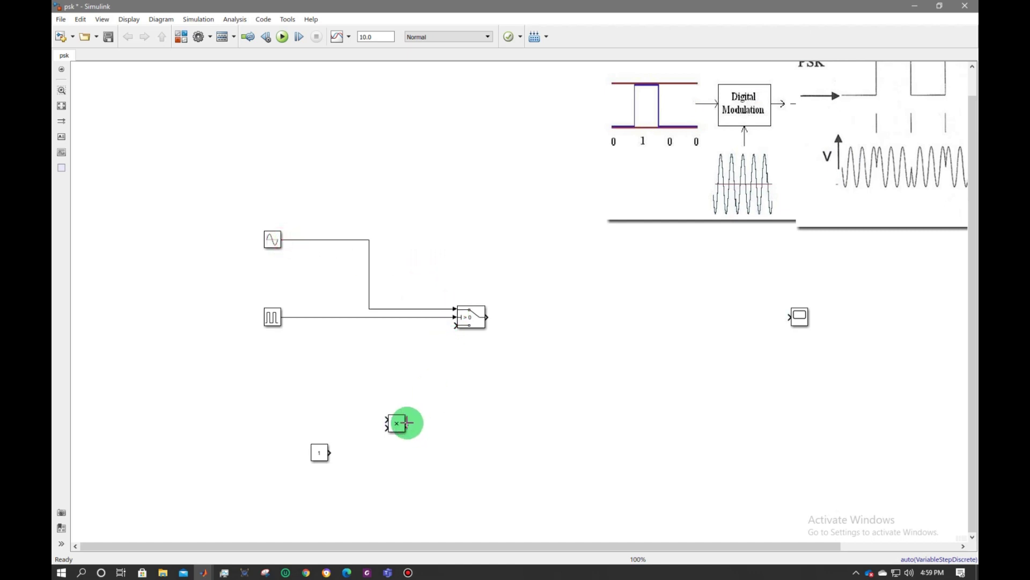
mouse_move(405, 424)
left_mouse_down()
mouse_move(437, 334)
mouse_move(455, 326)
left_mouse_up()
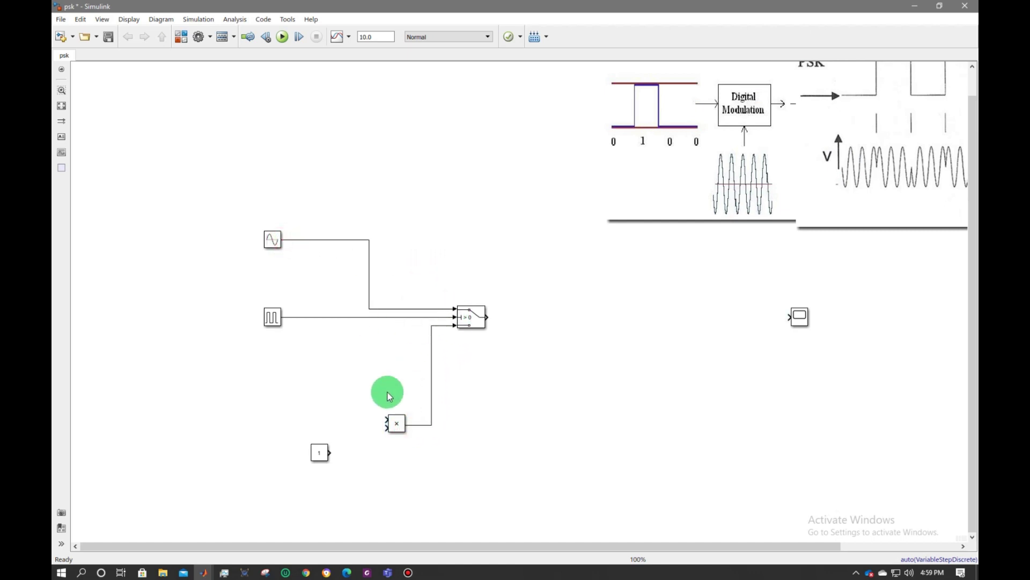
left_click_drag(387, 419, 369, 308)
left_click_drag(387, 429, 329, 453)
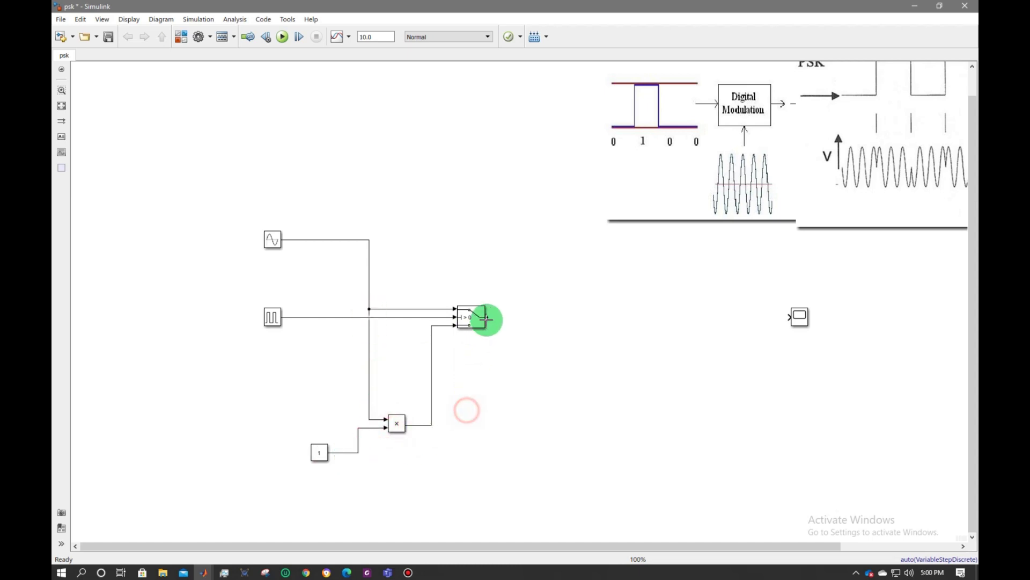
left_click(796, 316)
left_click_drag(792, 311, 772, 280)
Step: Set the Scope to 2 input ports with a 2x1 stacked layout, then close its window
left_click(791, 300)
double_click(791, 303)
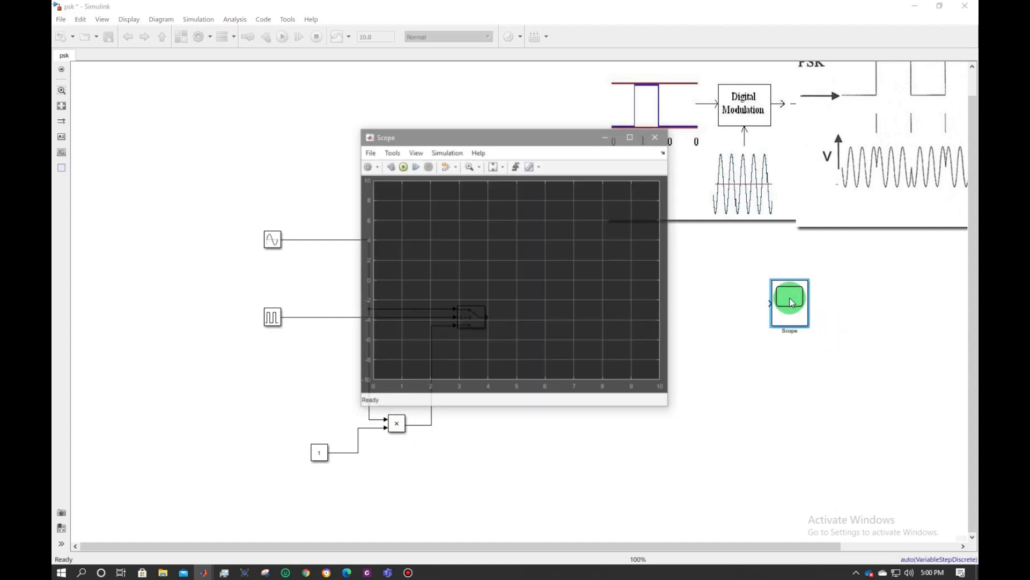
left_click(416, 152)
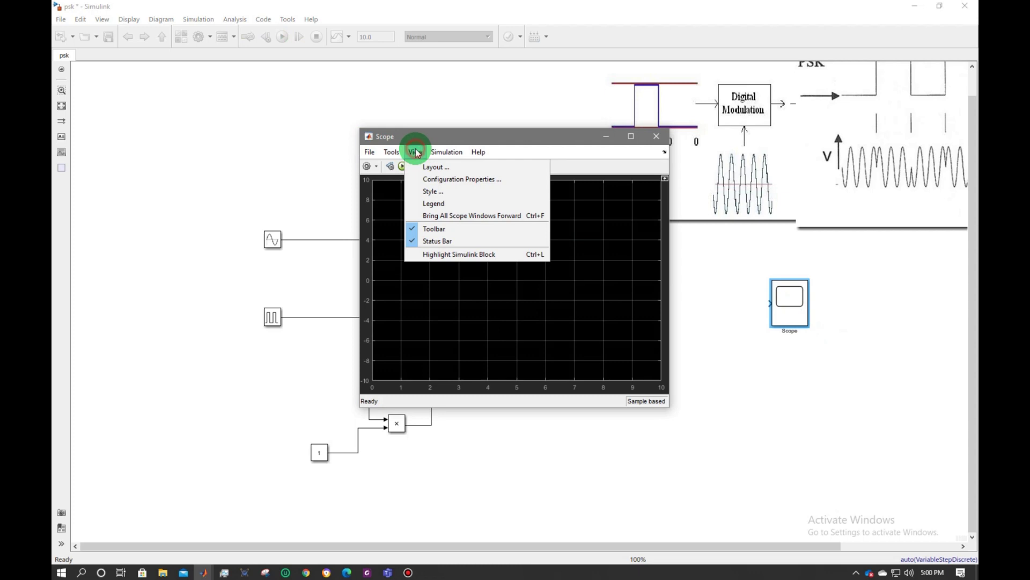
left_click(456, 179)
double_click(495, 261)
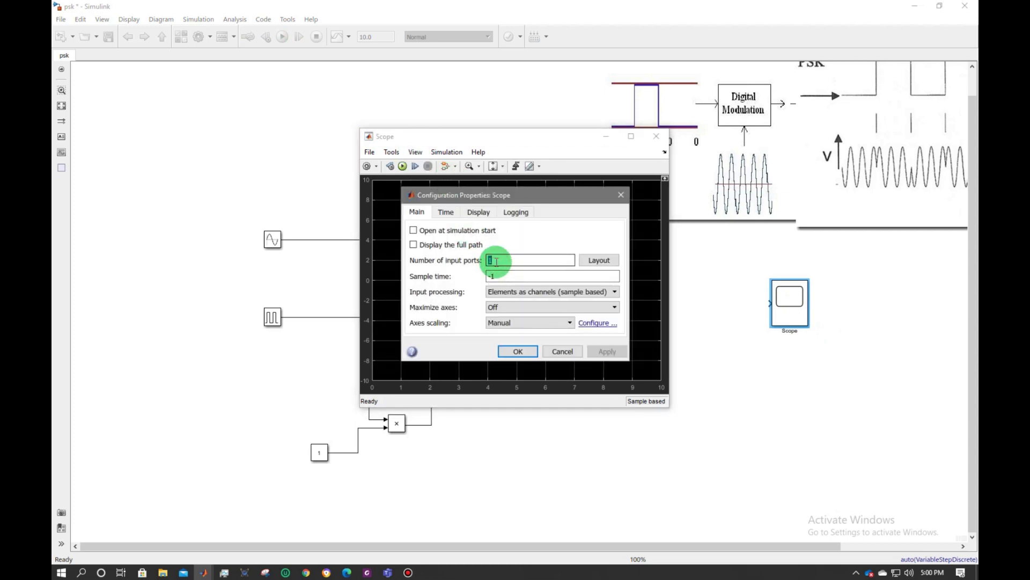
type("2")
left_click(600, 260)
left_click(644, 288)
left_click(606, 352)
left_click(517, 352)
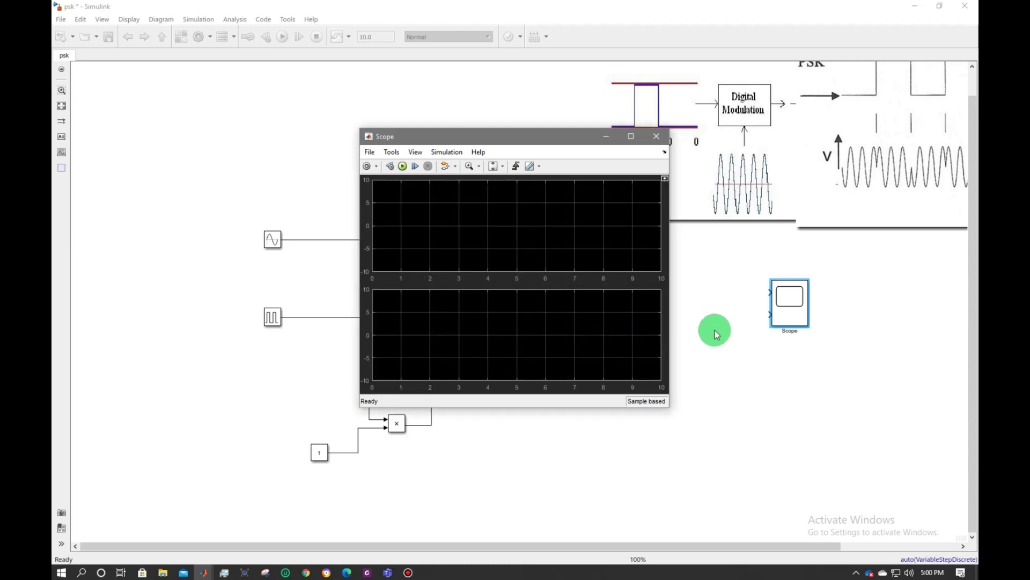
left_click(656, 137)
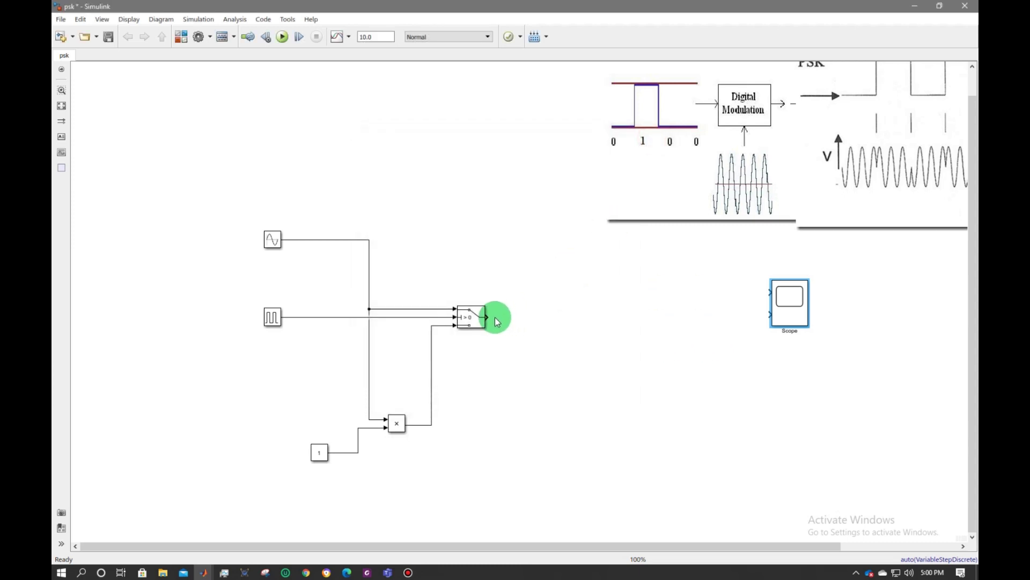
Step: Wire the Switch output to Scope input 2 and the pulse branch to input 1, then reposition the Scope
left_click_drag(487, 317, 390, 316)
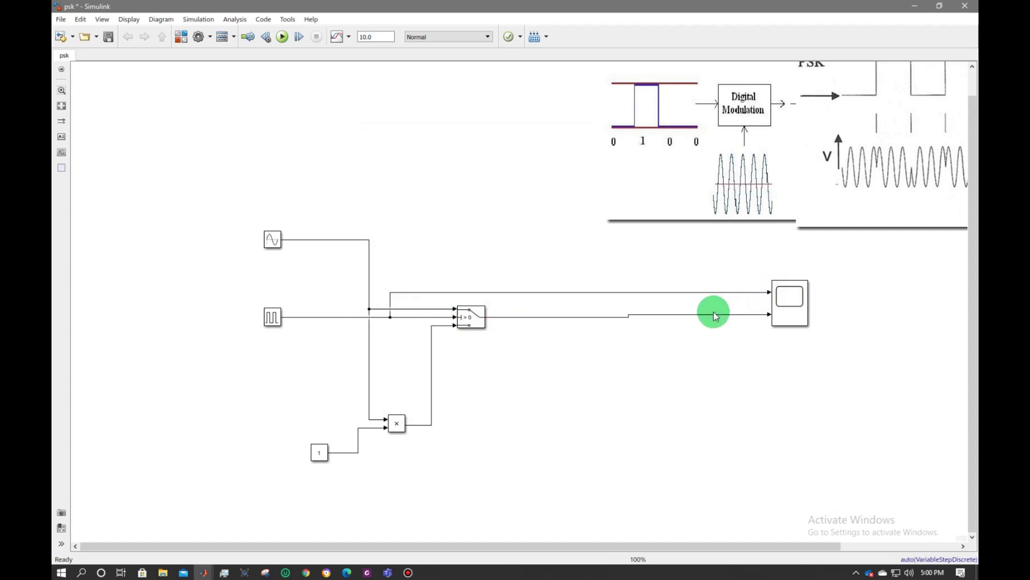
left_click(693, 316)
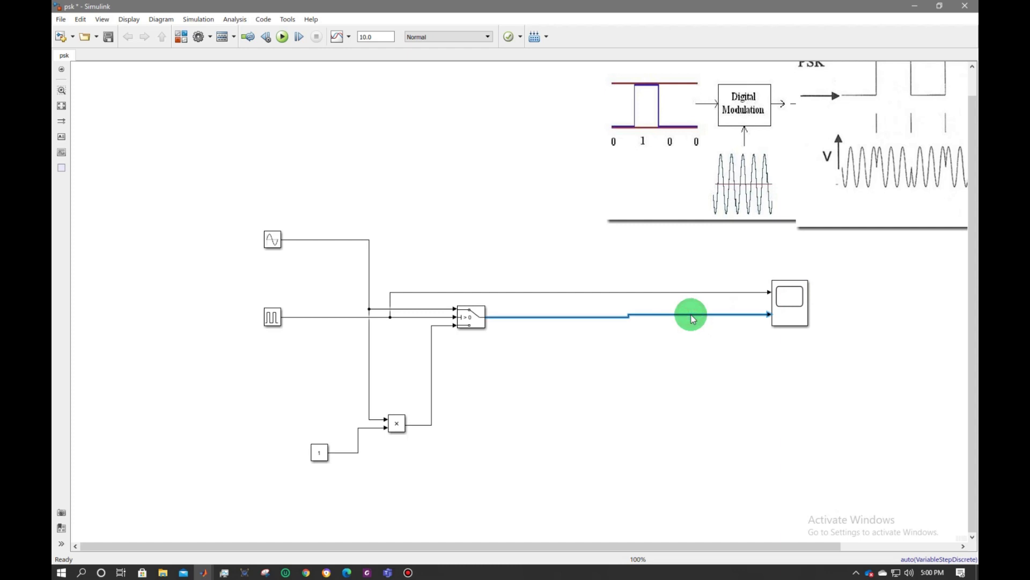
left_click(786, 312)
left_click_drag(786, 312, 791, 320)
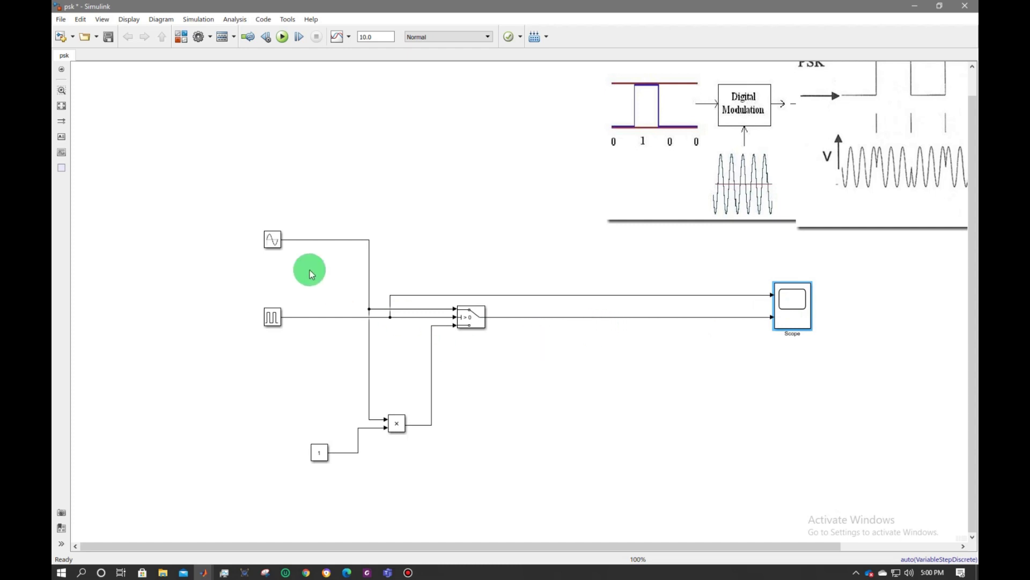
Step: Set the Sine Wave to amplitude 2, frequency 2*pi*4 and sample time 0.01
double_click(272, 241)
left_click(315, 274)
double_click(315, 272)
type("2")
double_click(323, 329)
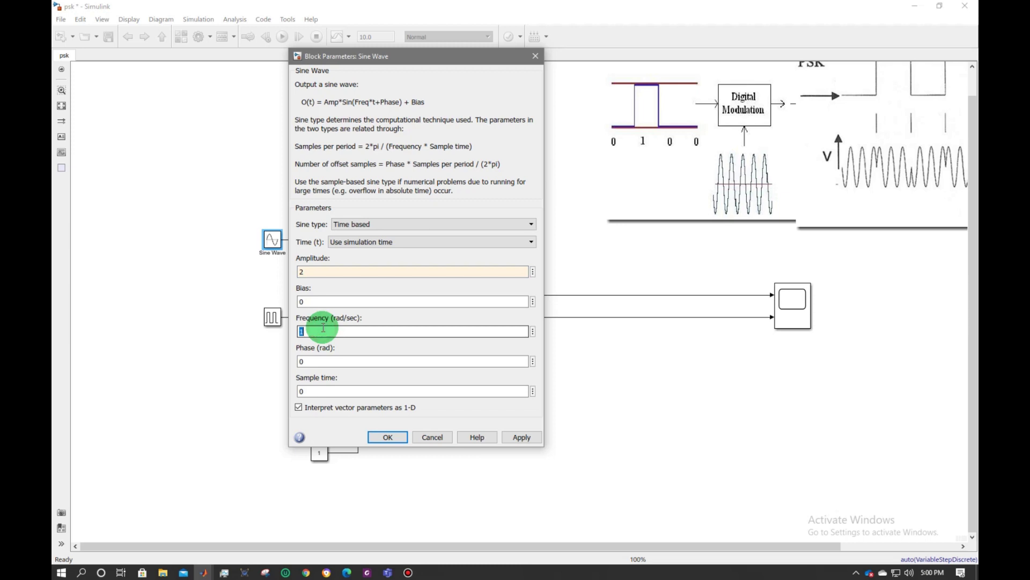
type("2*pi*4")
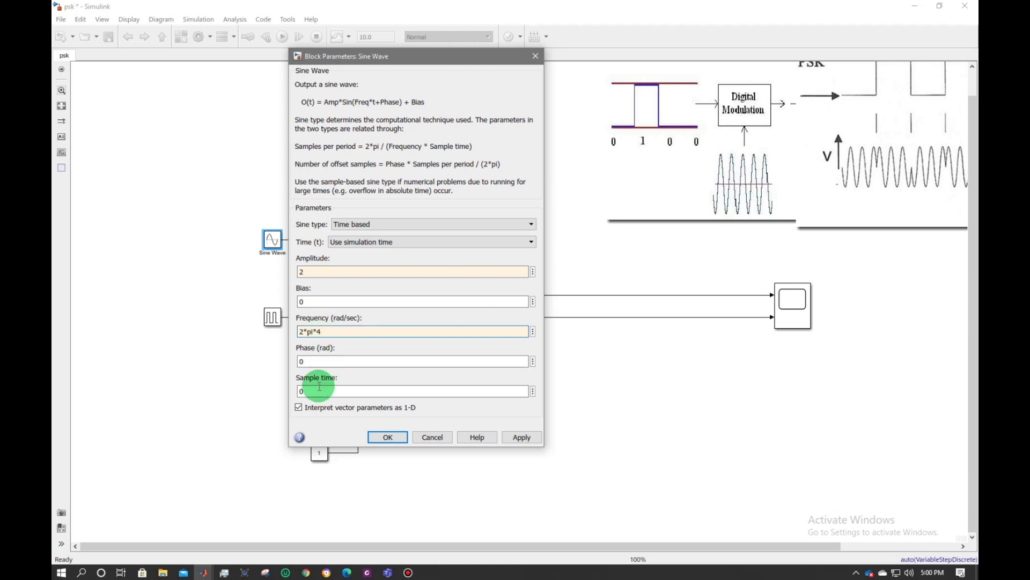
double_click(318, 388)
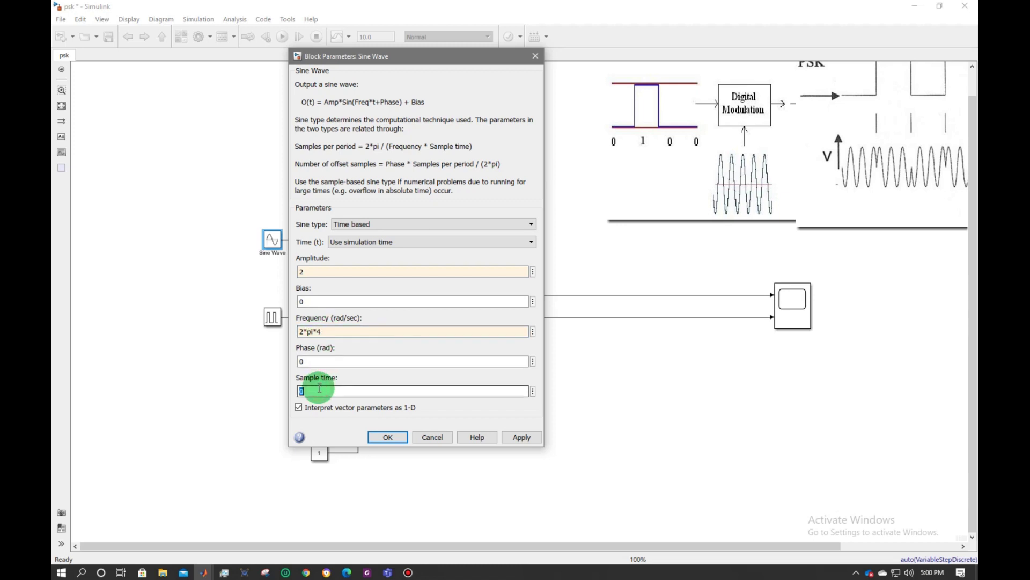
type("0.01")
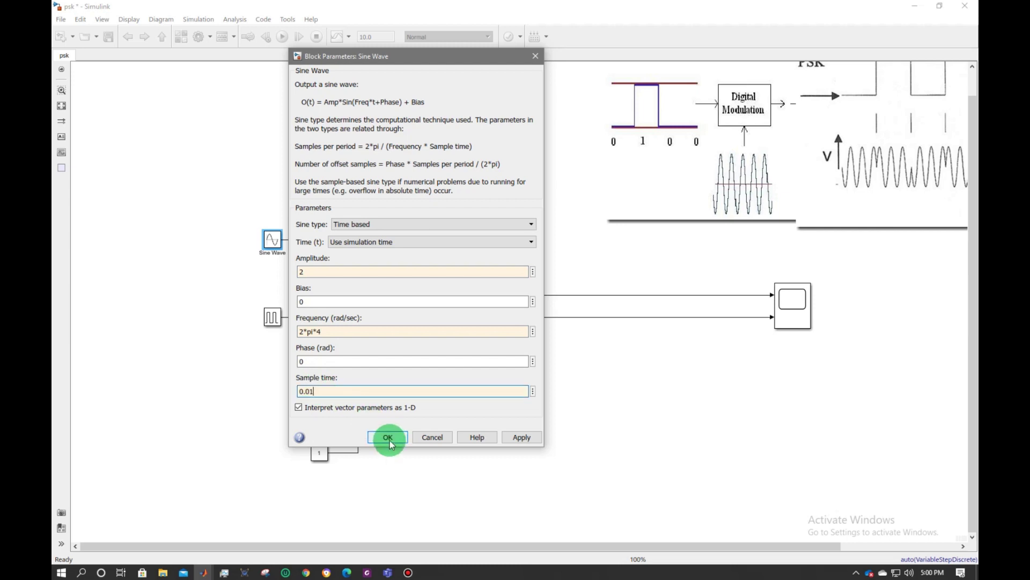
left_click(388, 438)
Step: Set the Pulse Generator to period 2 with 50% width, and the Constant to -1
left_click(272, 317)
double_click(273, 318)
left_click(312, 361)
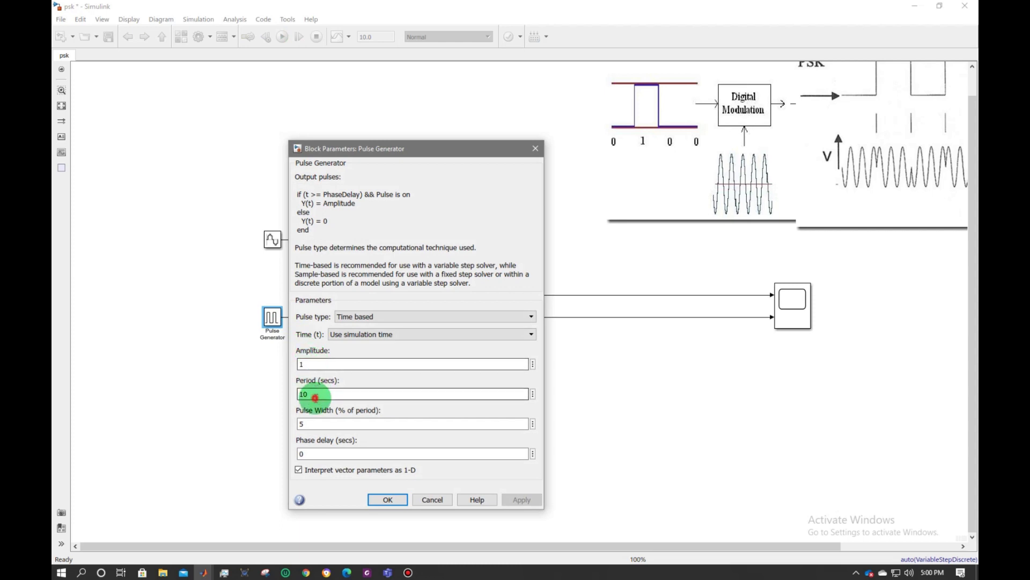
type("2")
left_click(317, 425)
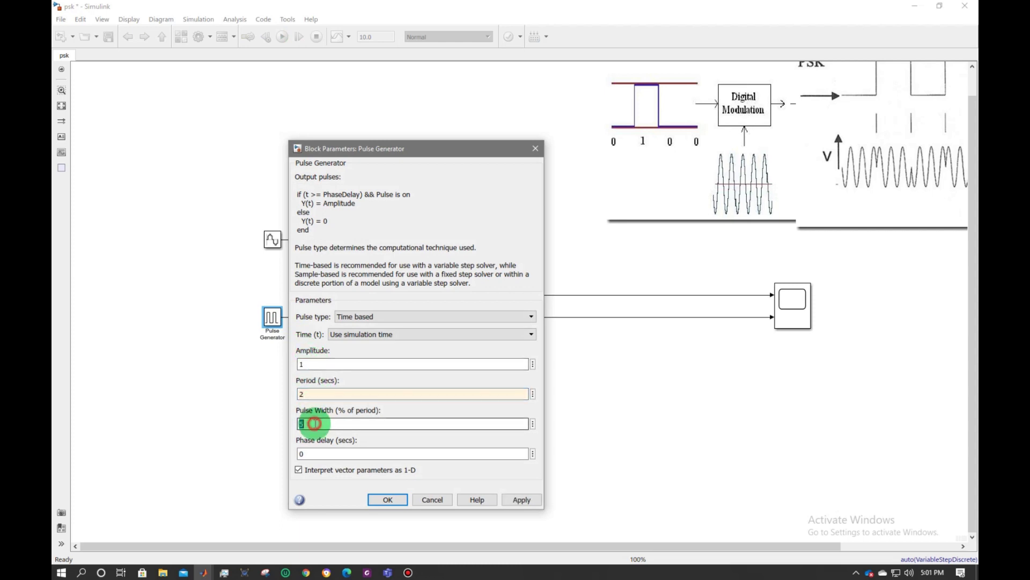
type("50")
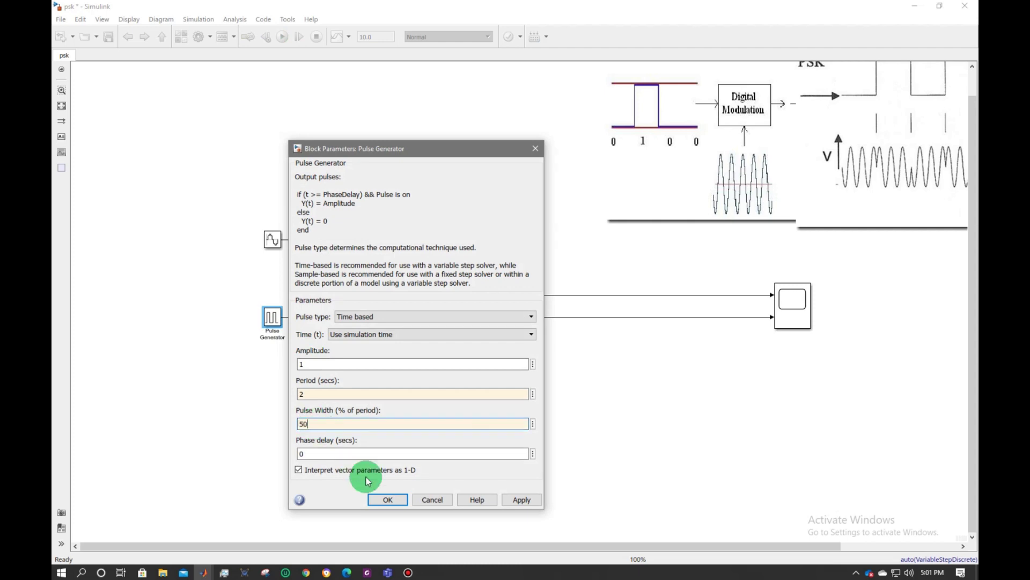
left_click(388, 499)
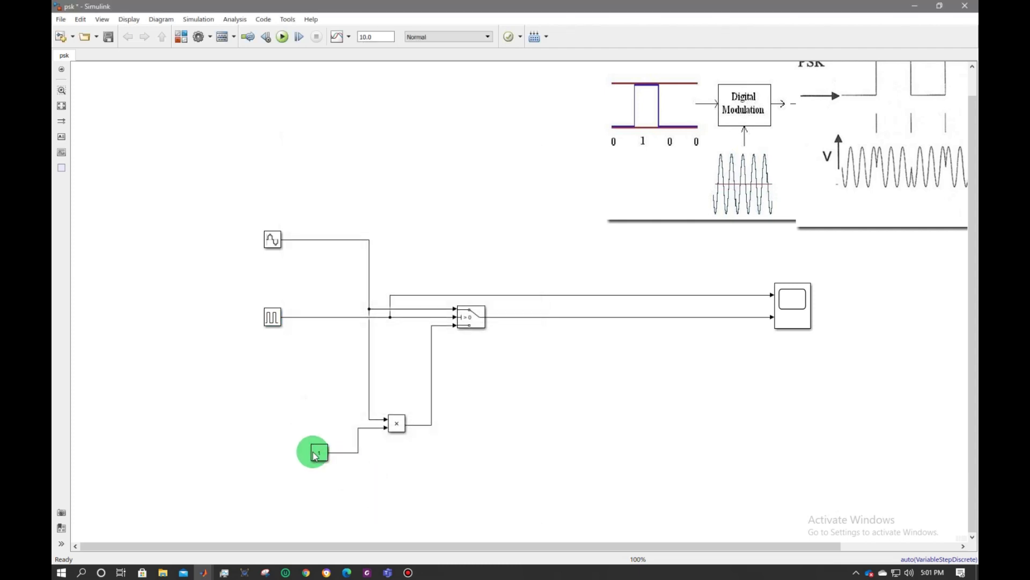
double_click(319, 453)
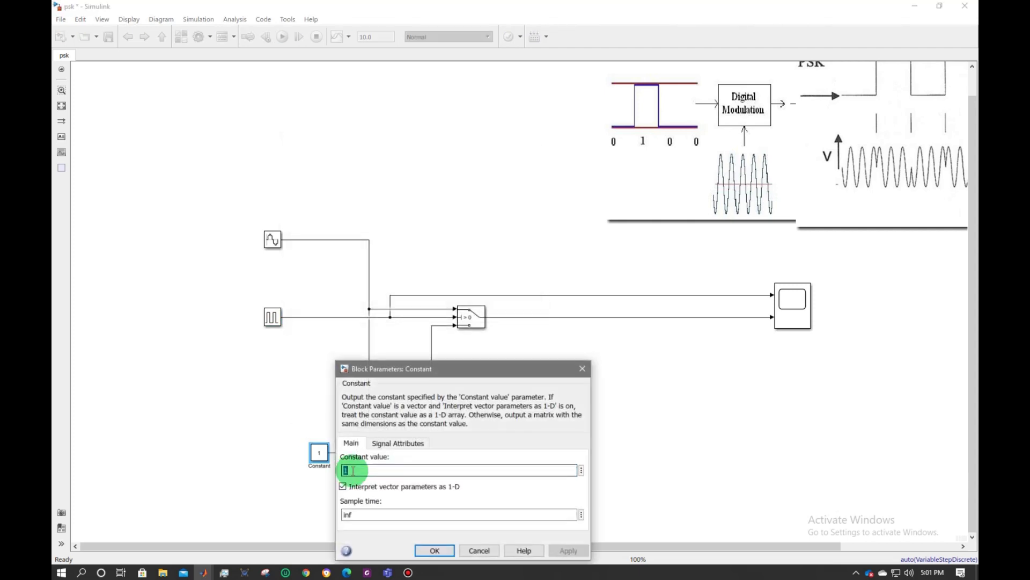
type("-1")
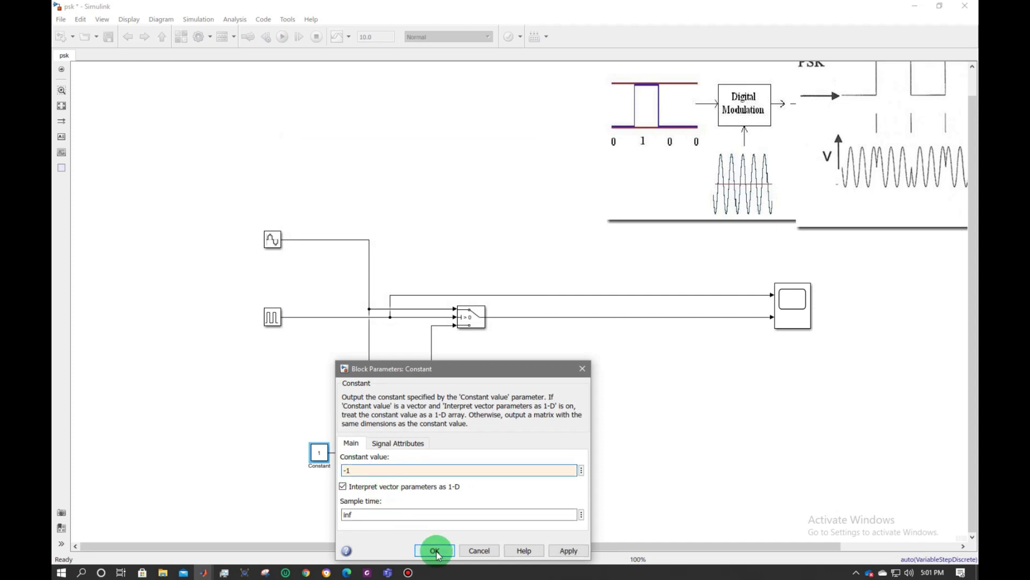
left_click(434, 550)
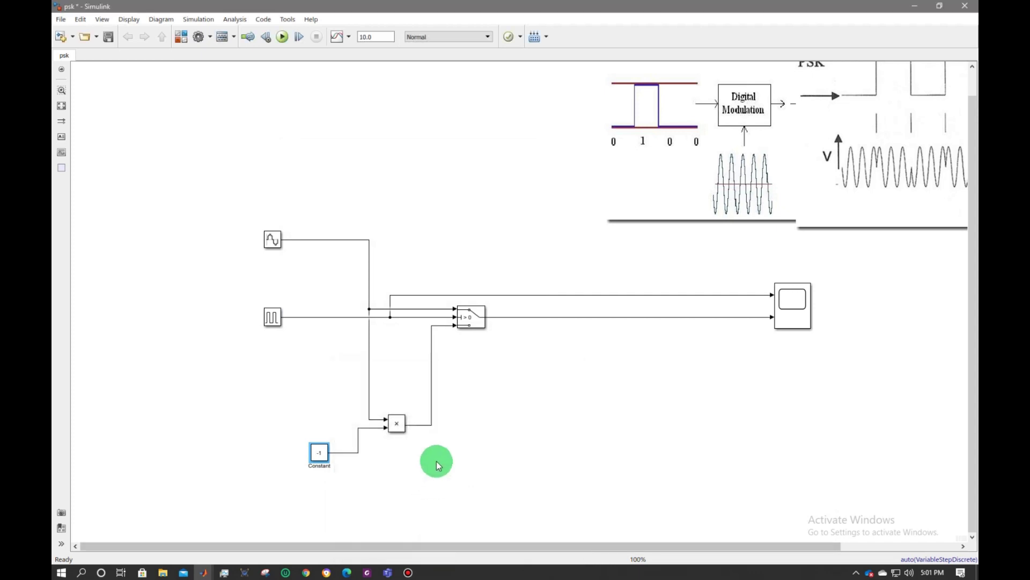
Step: Run the simulation and view the Scope results maximized
left_click(282, 38)
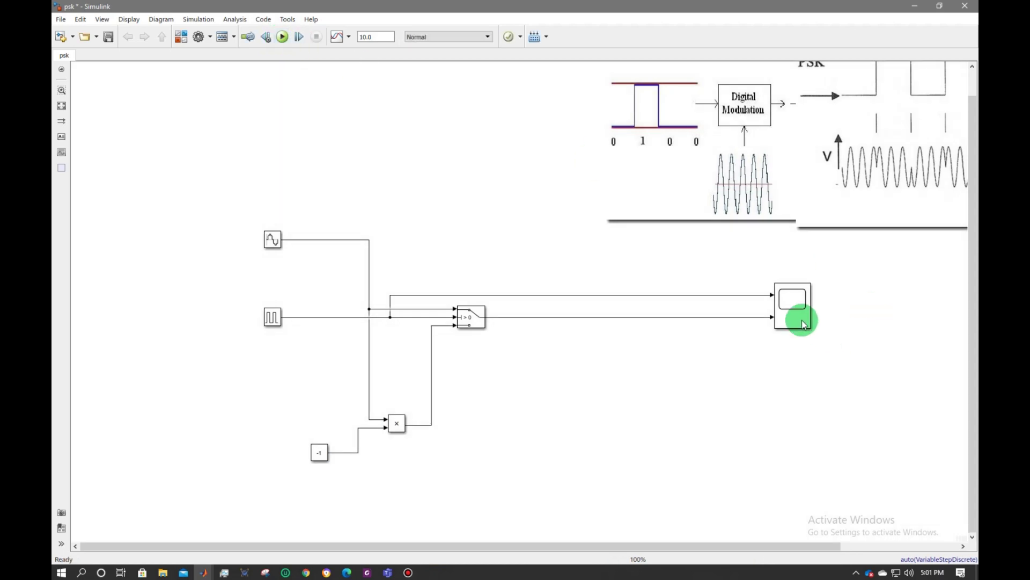
double_click(804, 323)
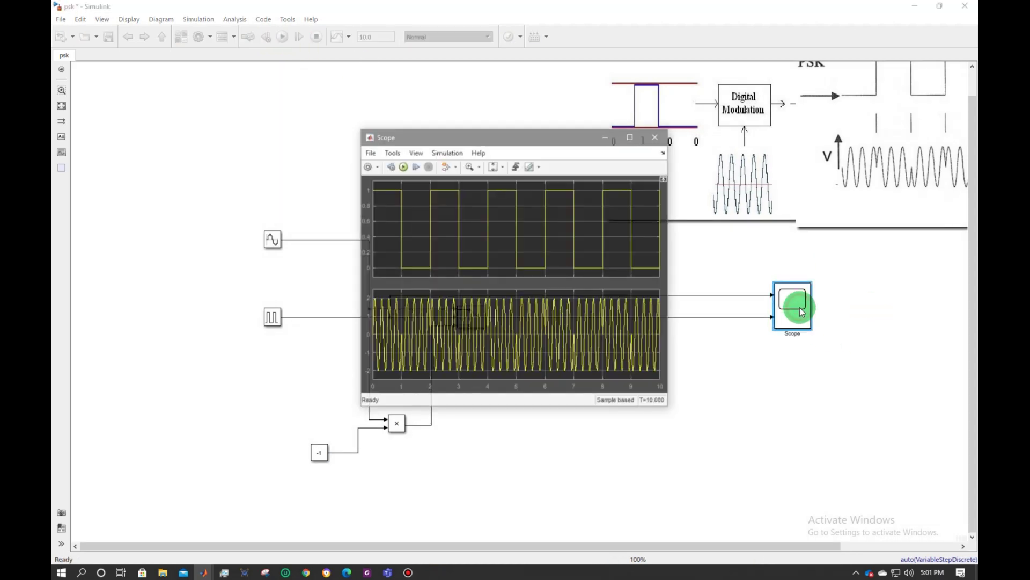
left_click(630, 144)
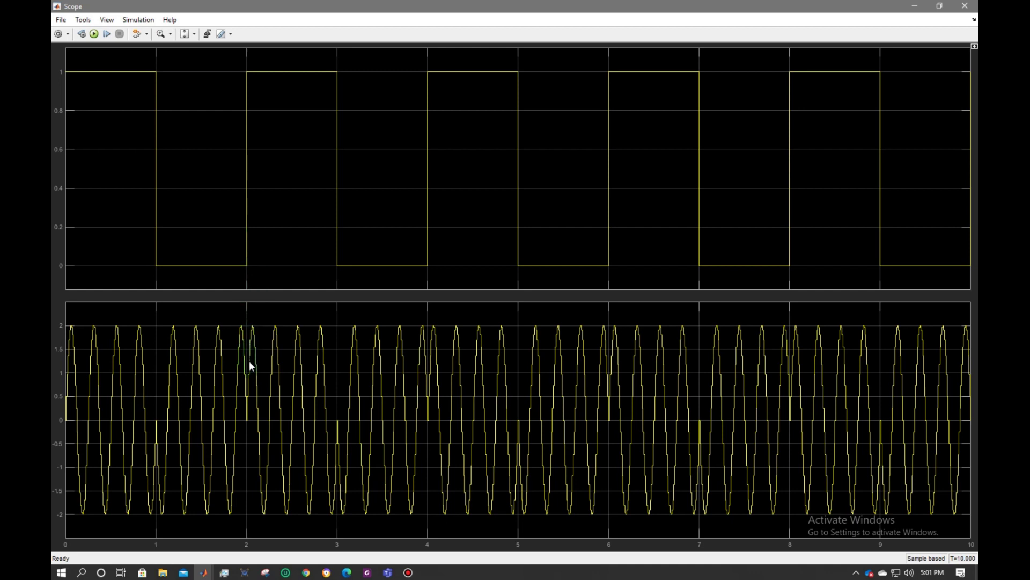
Step: Style the Scope's display 2 trace as a 2.0-width blue line, then close the Scope
left_click(107, 20)
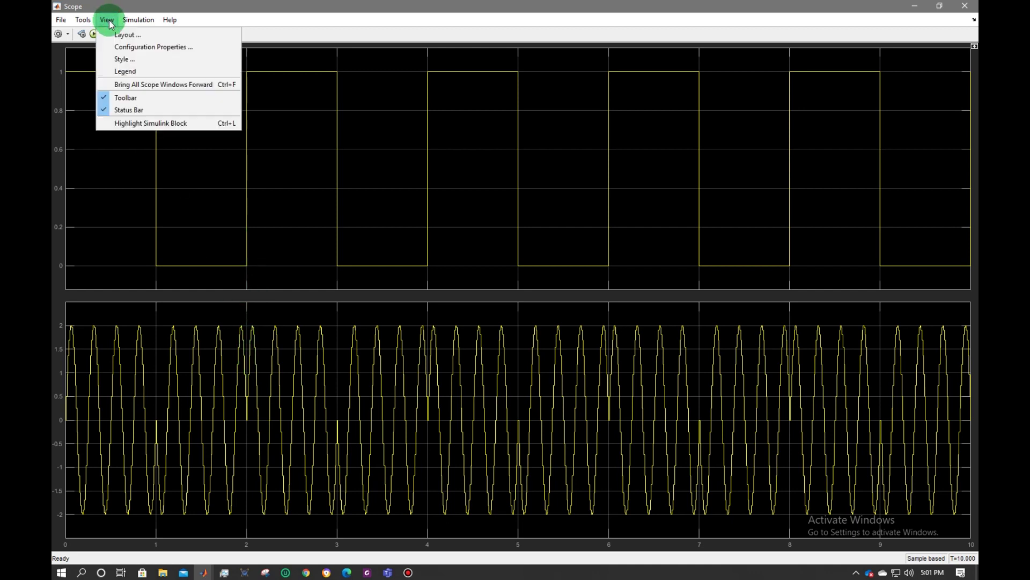
left_click(132, 58)
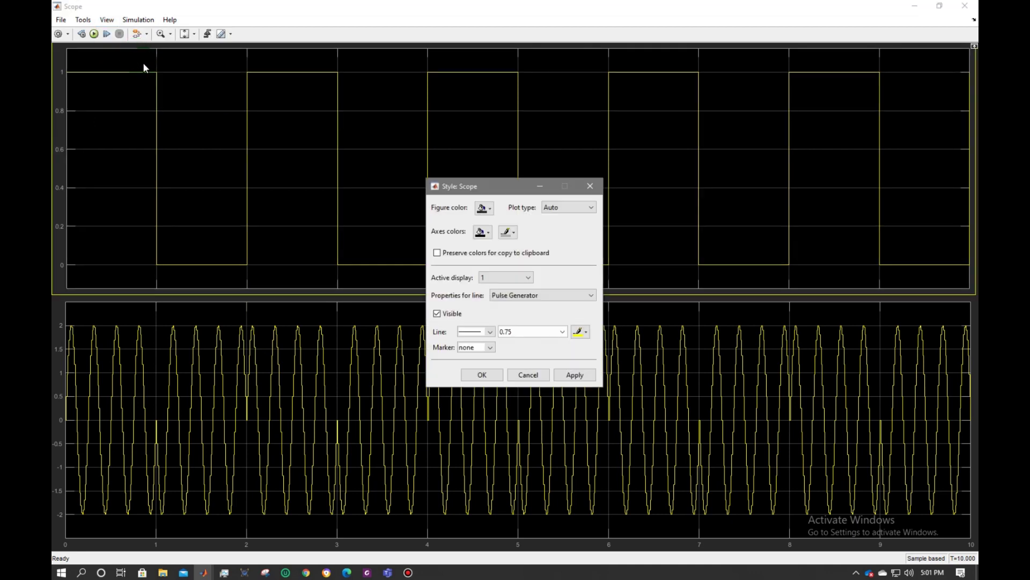
left_click(562, 332)
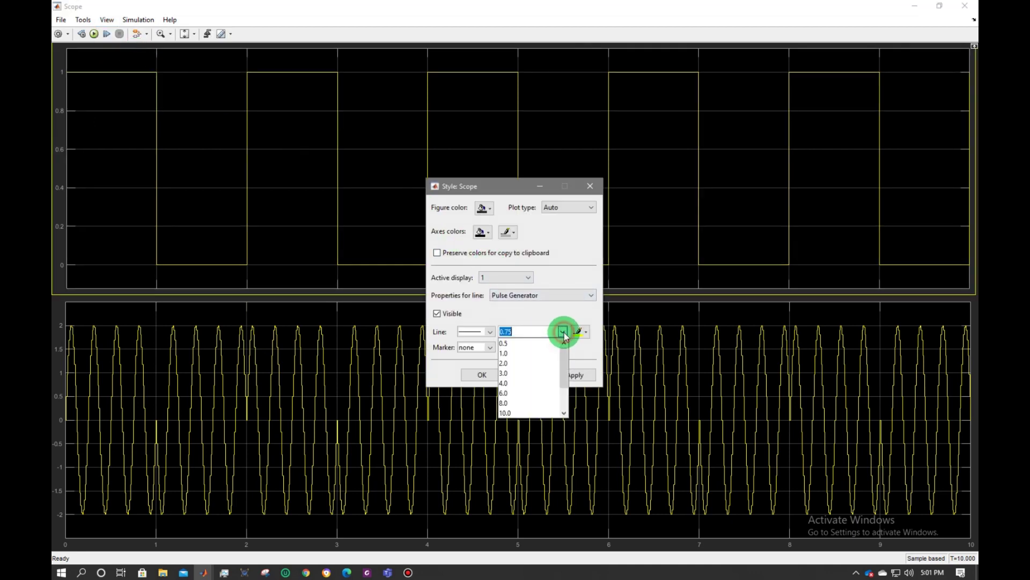
left_click(563, 333)
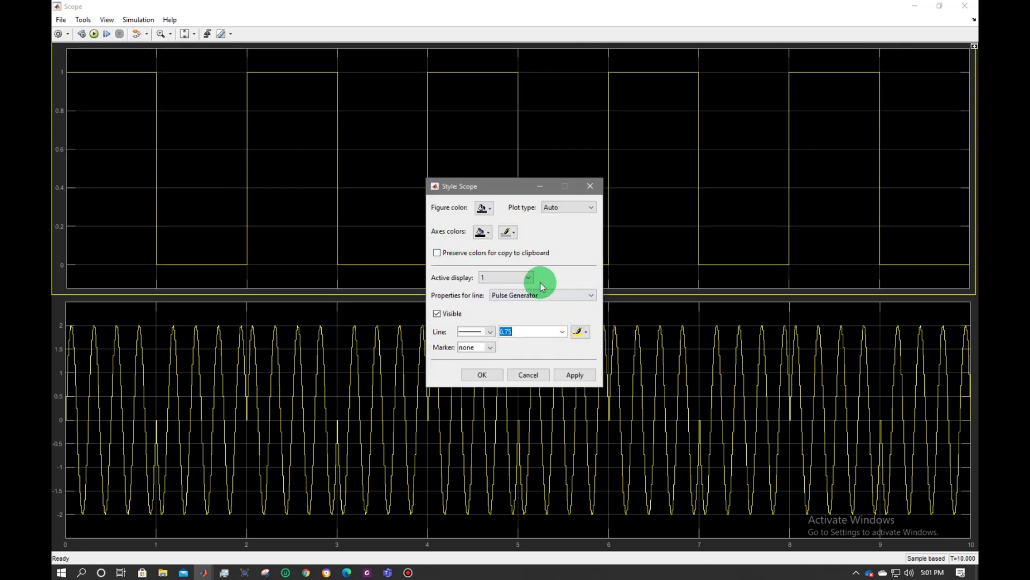
left_click(527, 278)
left_click(506, 298)
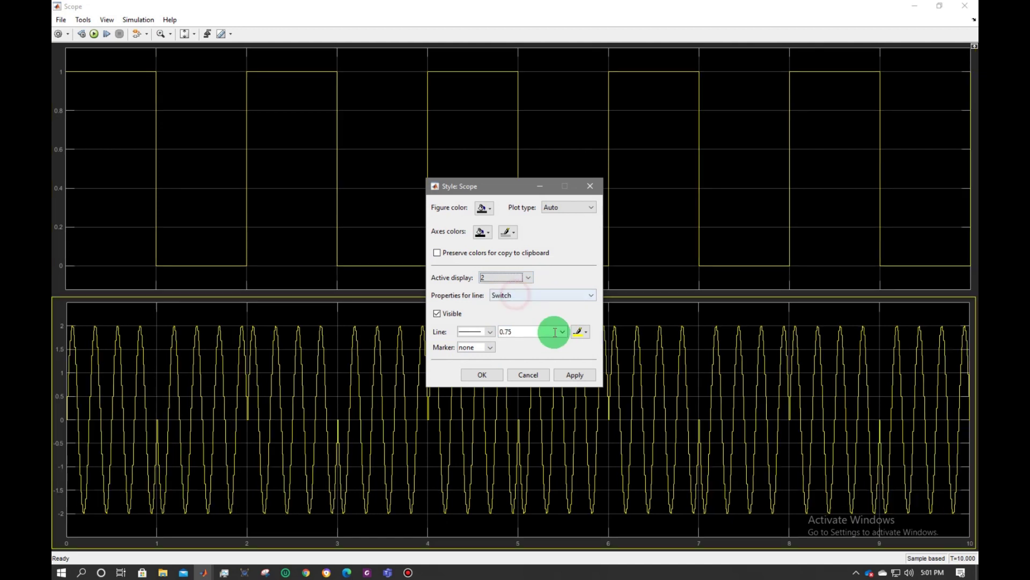
left_click(561, 332)
left_click(529, 363)
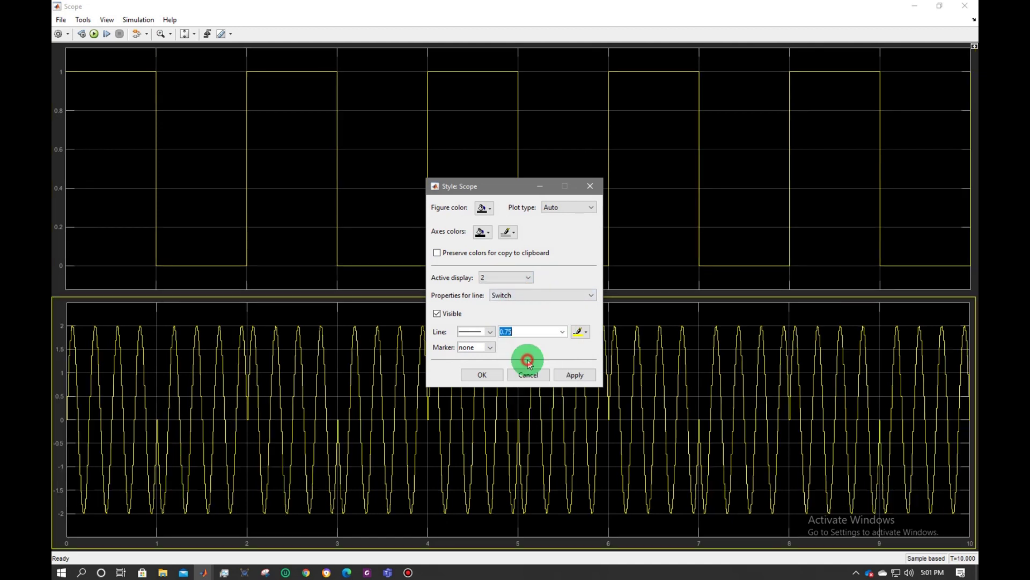
left_click(585, 331)
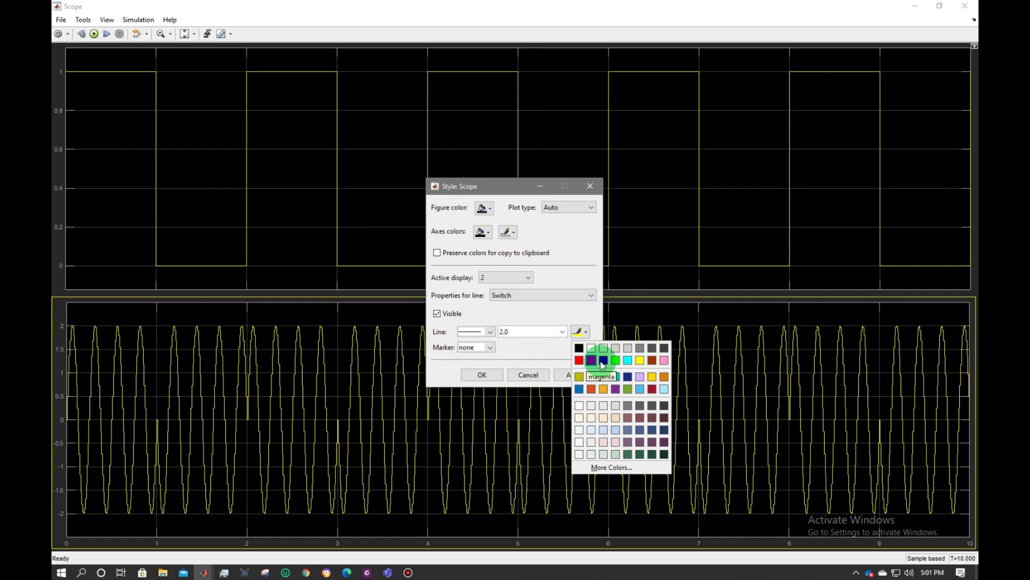
left_click(603, 361)
left_click(575, 374)
left_click(483, 375)
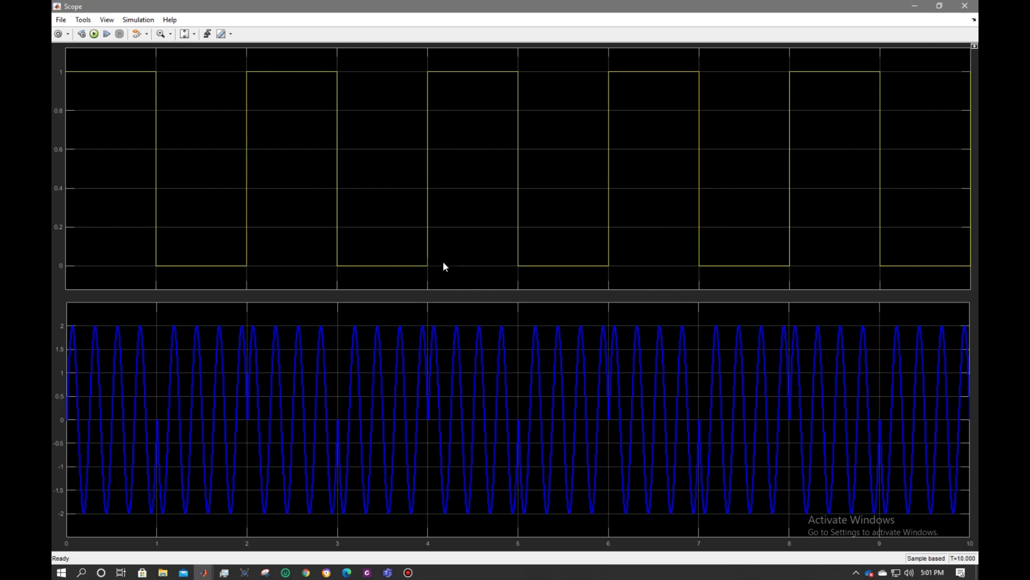
left_click(974, 6)
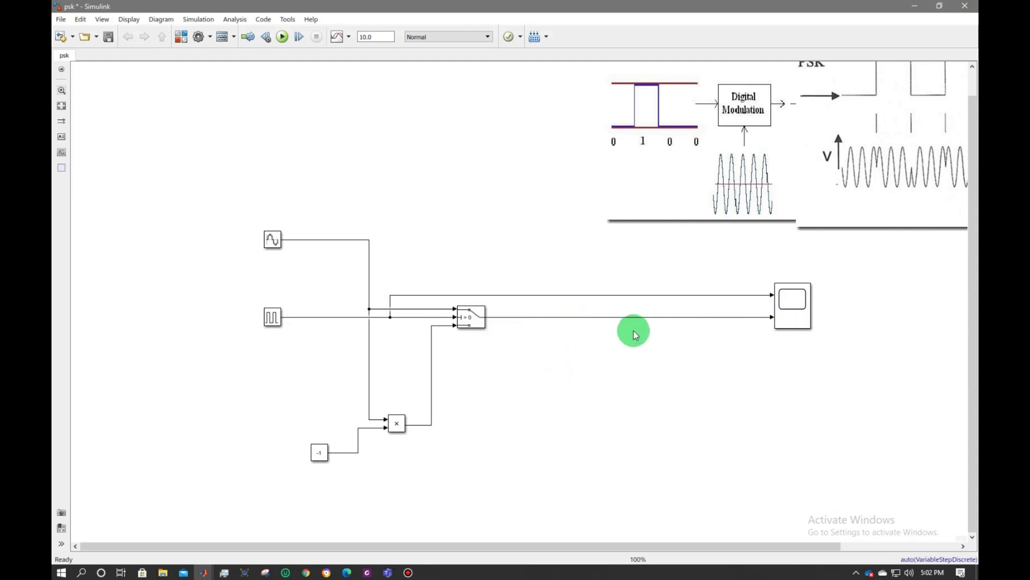
Step: Add a Product block and a Digital Filter Design block to the psk model
left_click(182, 42)
double_click(429, 90)
type("multiply")
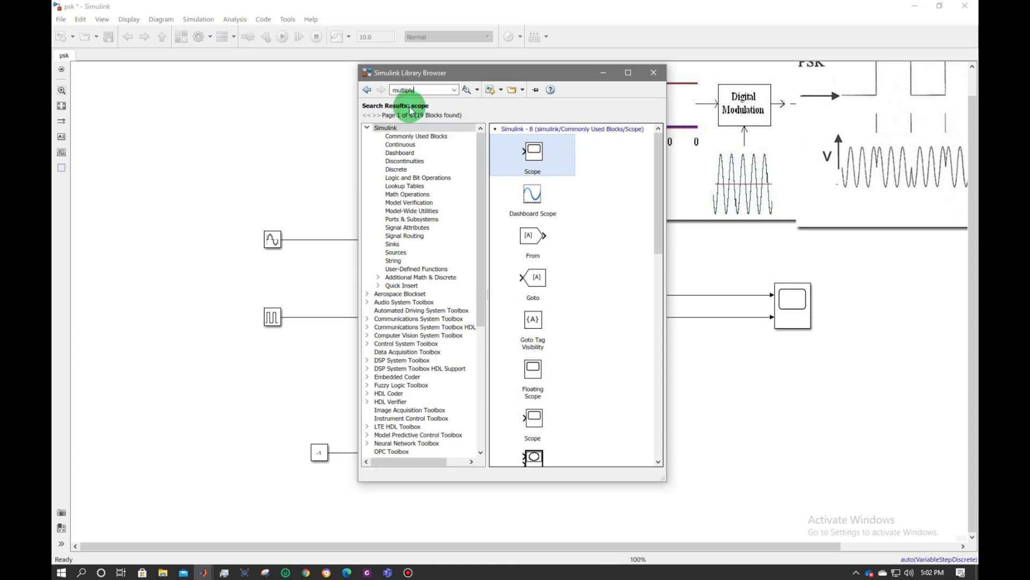
key("Return")
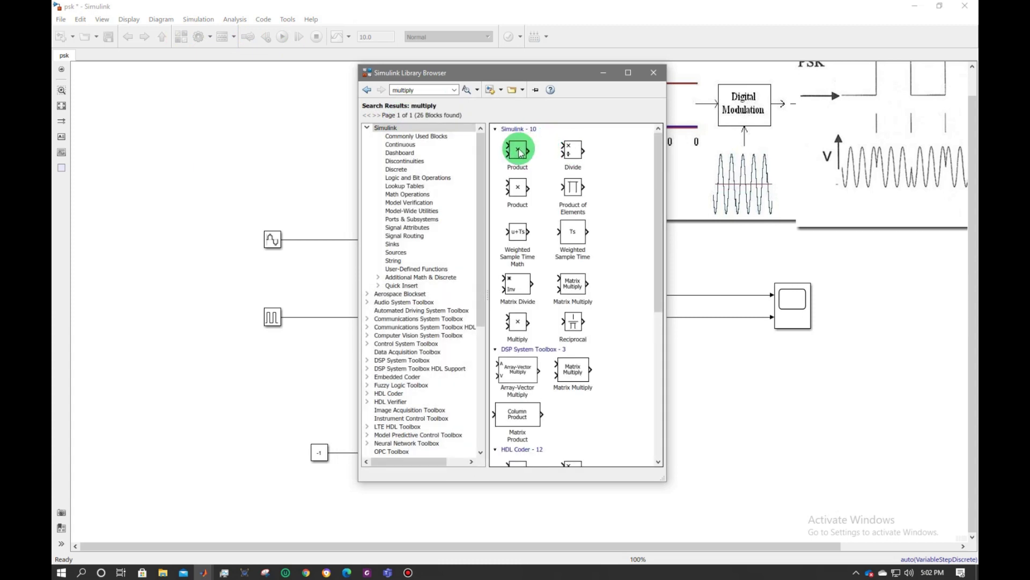
right_click(517, 149)
left_click(525, 152)
double_click(420, 87)
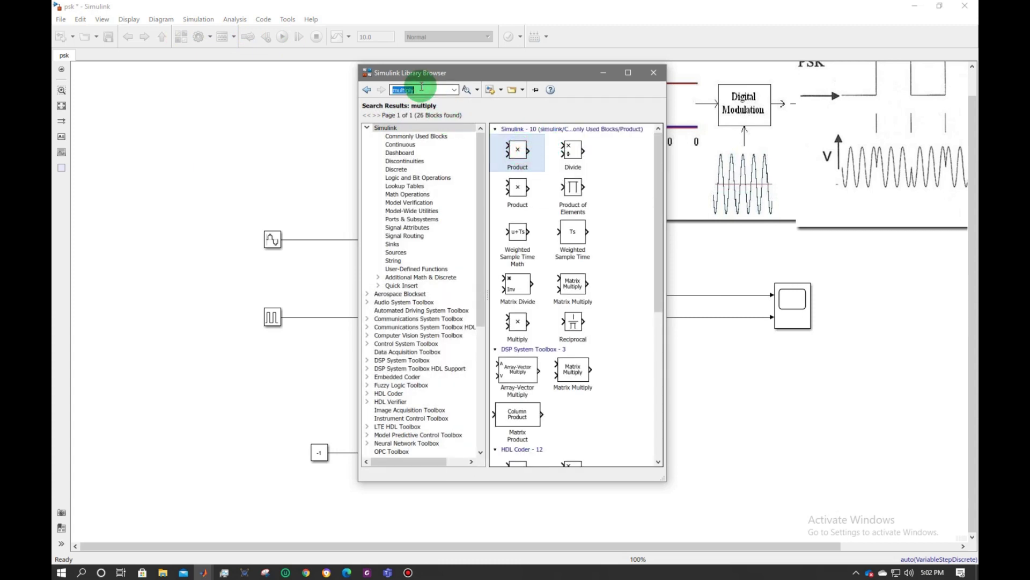
type("digital filter")
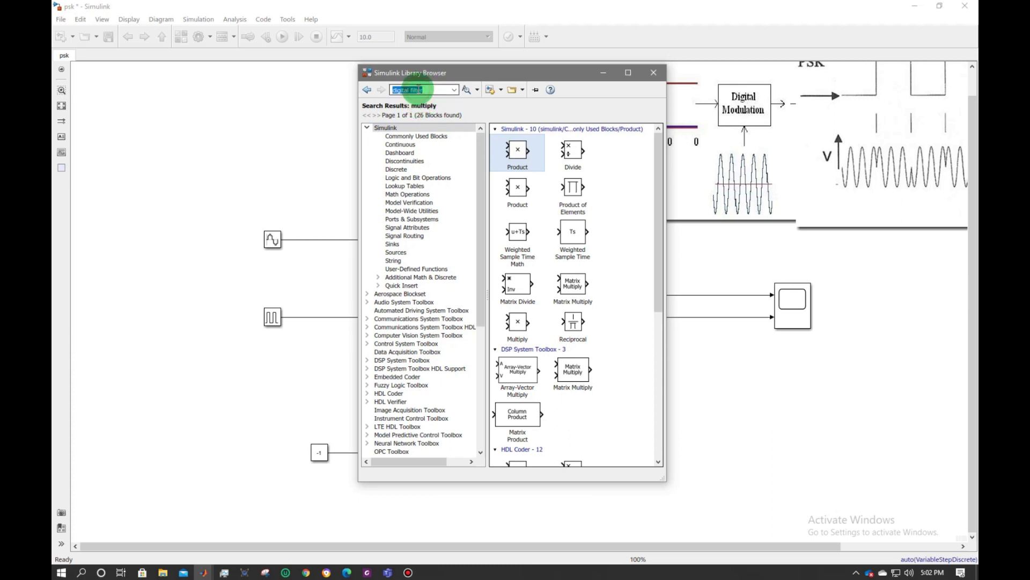
key("Return")
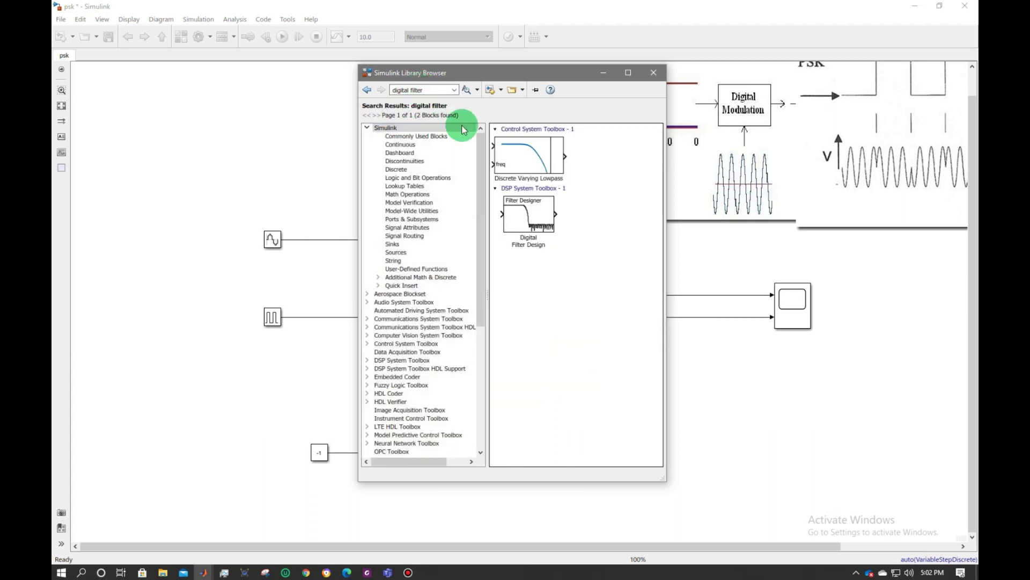
right_click(531, 218)
left_click(503, 184)
Step: Add a Constant block and a Relational Operator block to psk
left_click(426, 89)
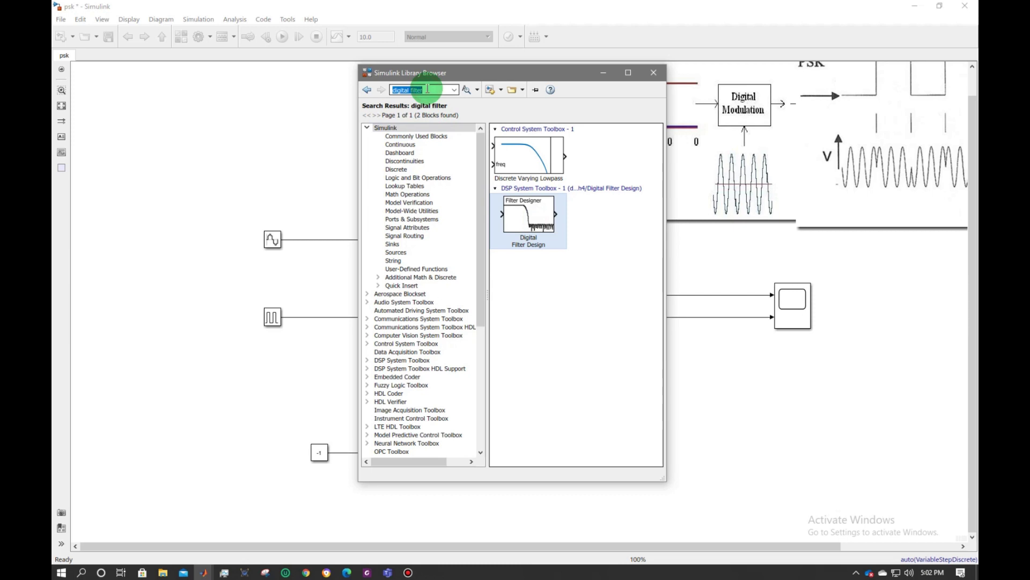
type("constant")
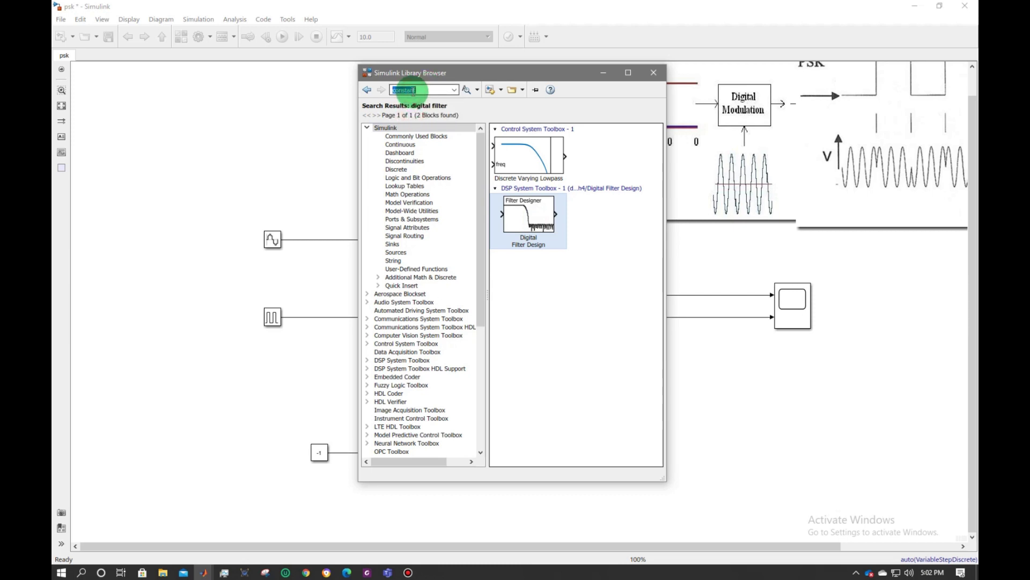
key("Return")
left_click(554, 158)
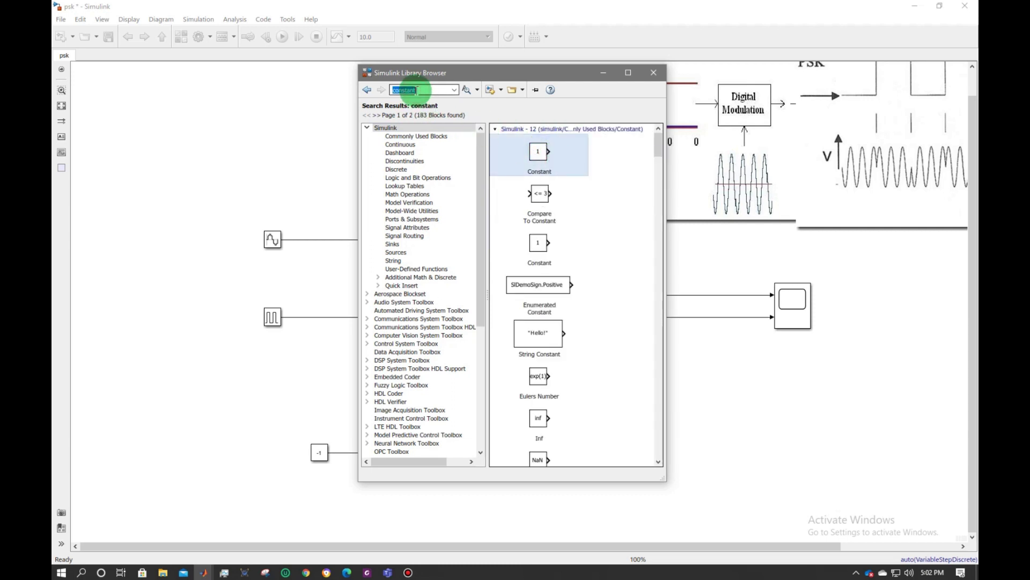
type("r")
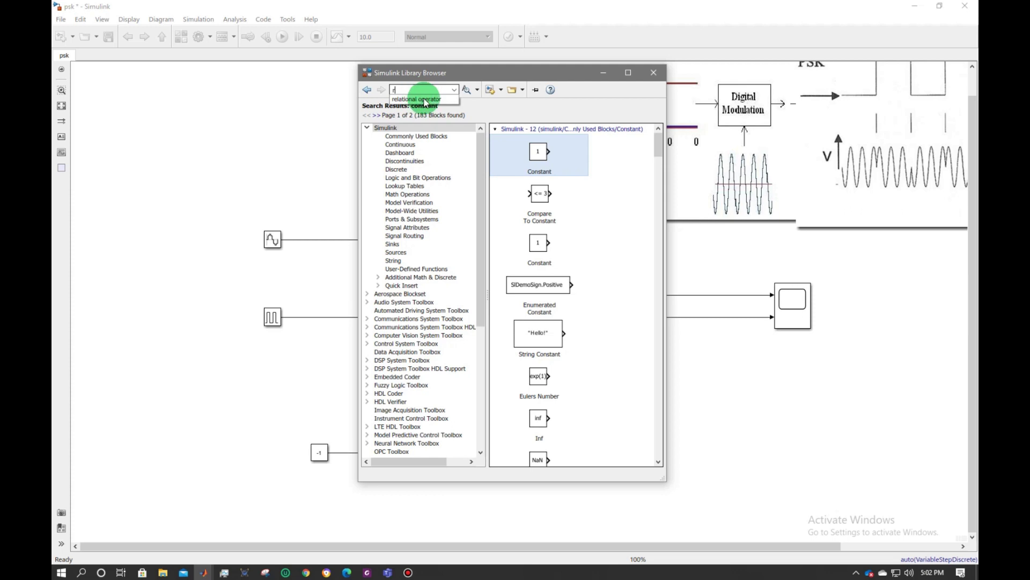
left_click(424, 100)
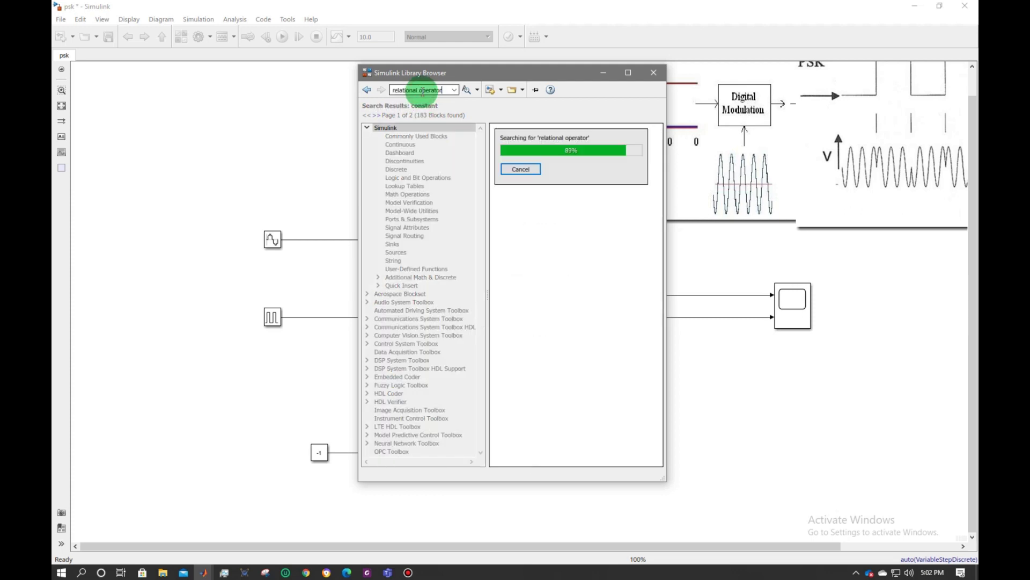
left_click(522, 153)
right_click(523, 152)
left_click(614, 95)
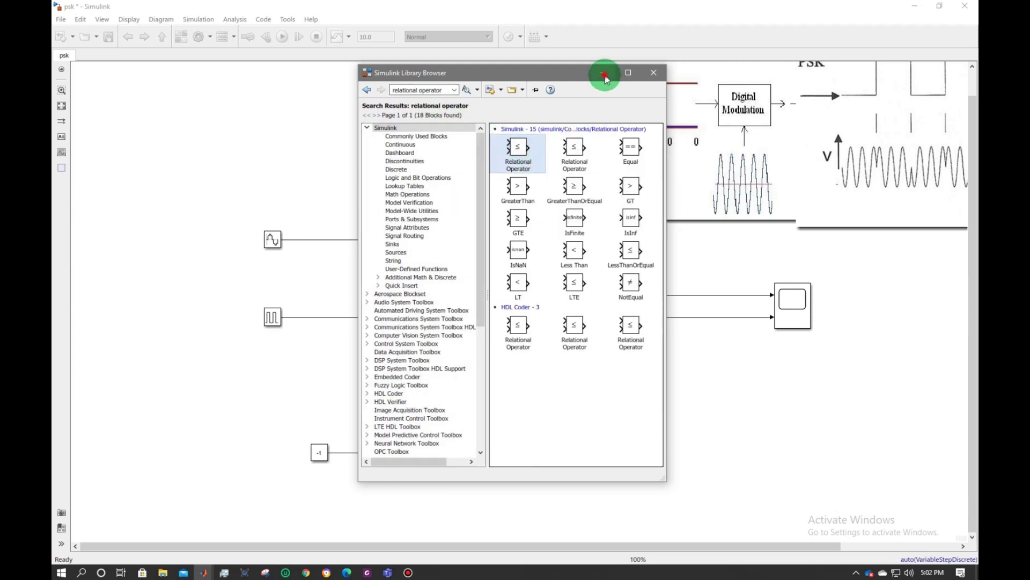
Step: Arrange the Relational Operator, Filter Designer and new Product blocks in a row after the Switch
left_click(605, 78)
left_click_drag(523, 305, 671, 482)
left_click_drag(596, 465, 730, 446)
left_click_drag(534, 304, 601, 450)
left_click_drag(524, 304, 515, 442)
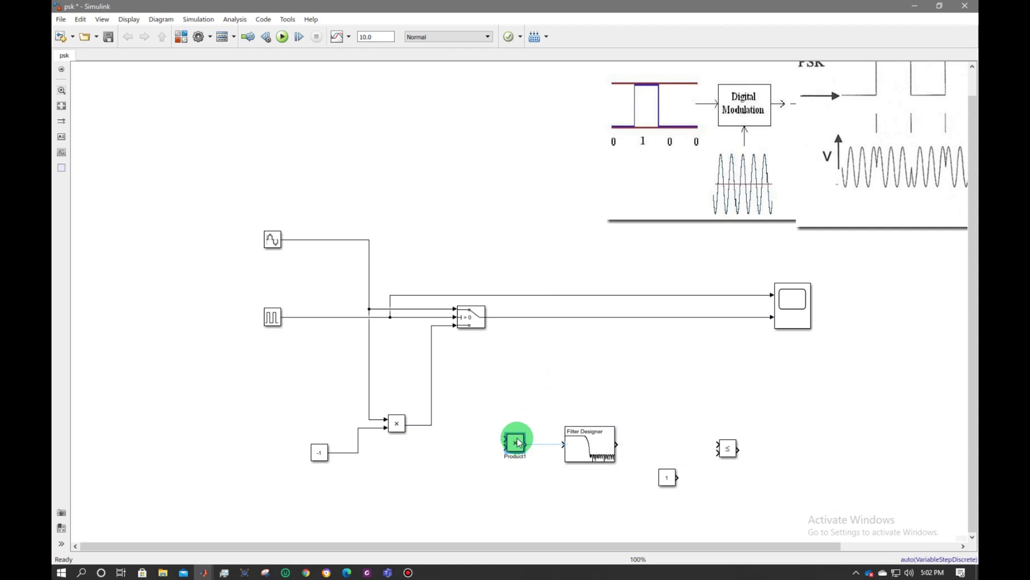
left_click(521, 379)
Step: Wire Switch and carrier sine into the Product, filter to the comparator, and constant 1 below
left_click_drag(505, 439, 497, 316)
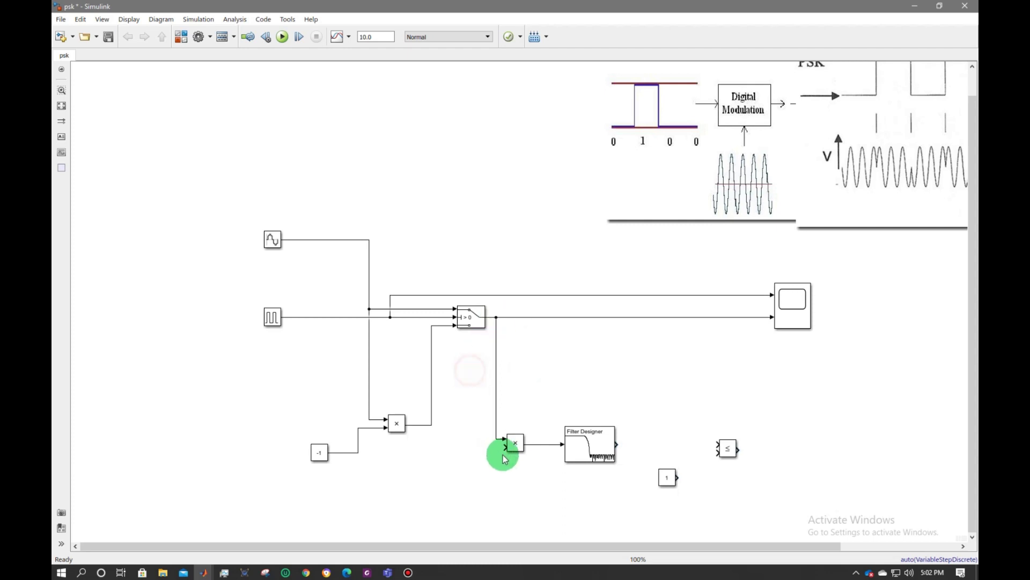
left_click_drag(505, 446, 368, 421)
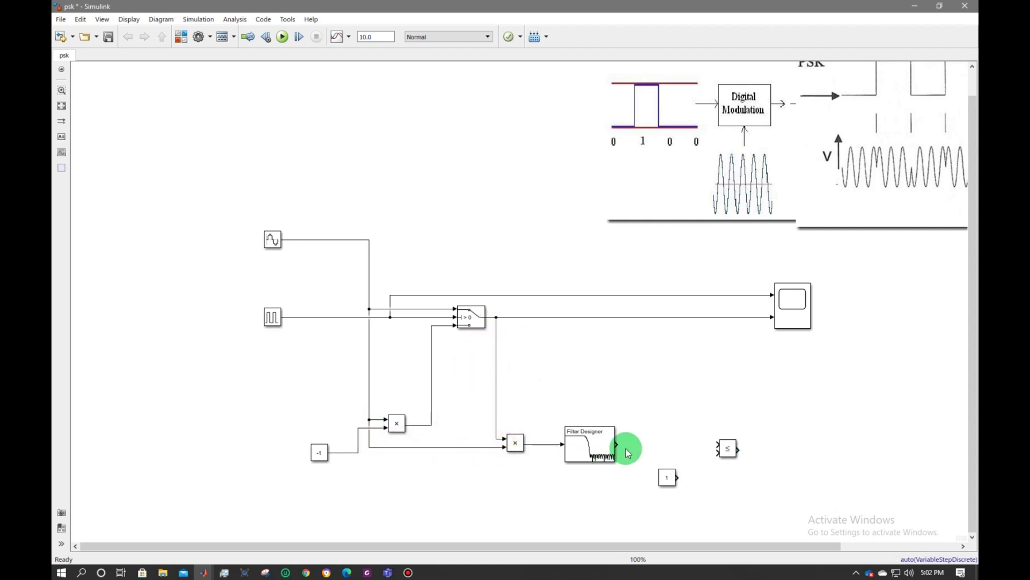
left_click_drag(626, 448, 718, 444)
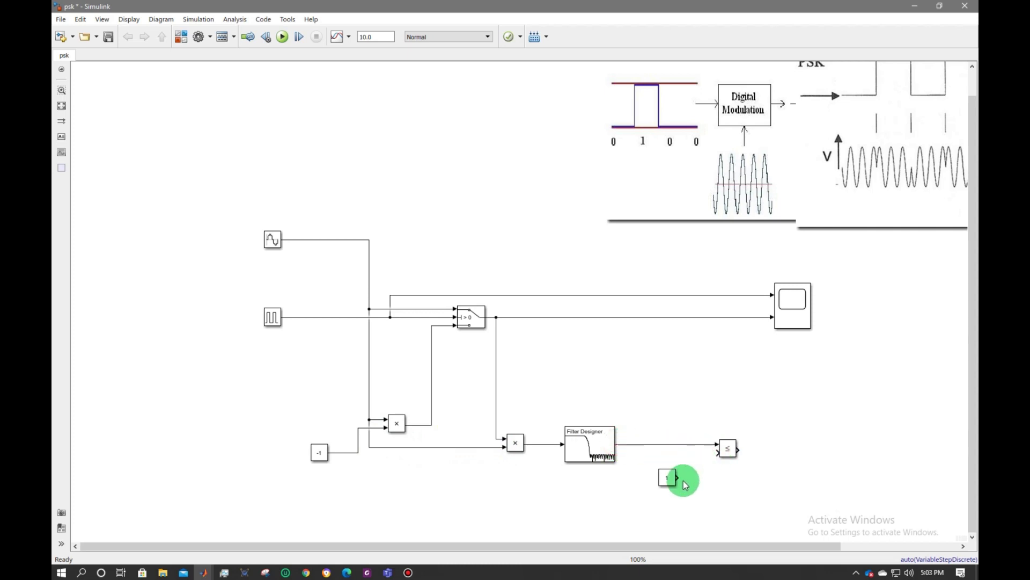
left_click_drag(675, 478, 719, 452)
Step: Set the Scope to 3 input ports with a three-stacked-plot layout
double_click(794, 301)
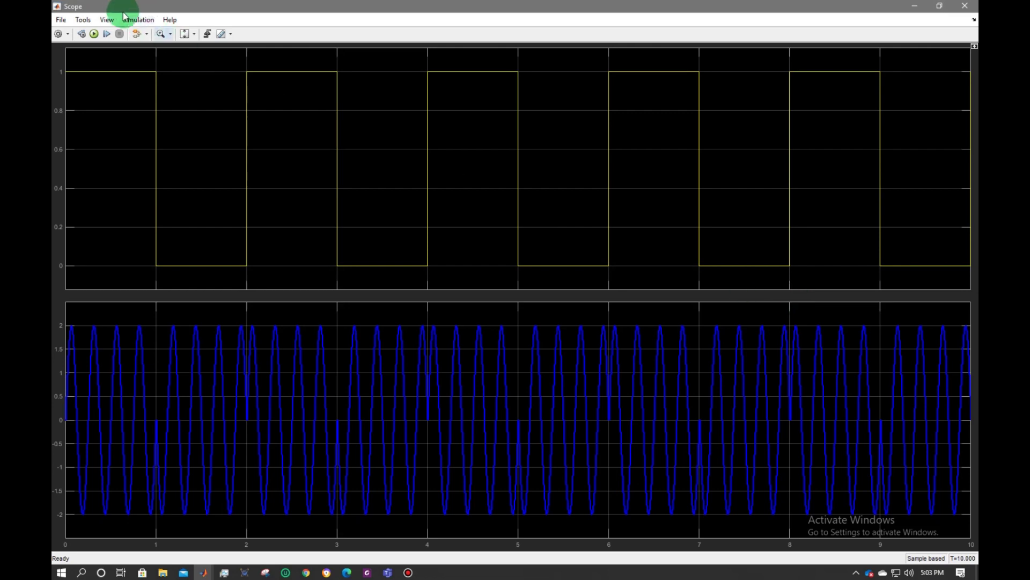
left_click(114, 20)
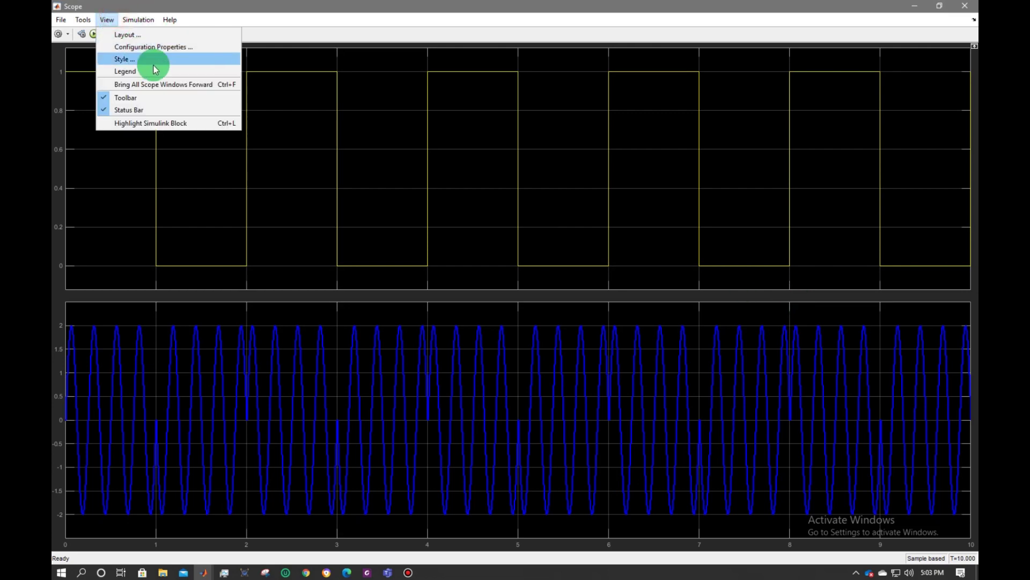
left_click(157, 45)
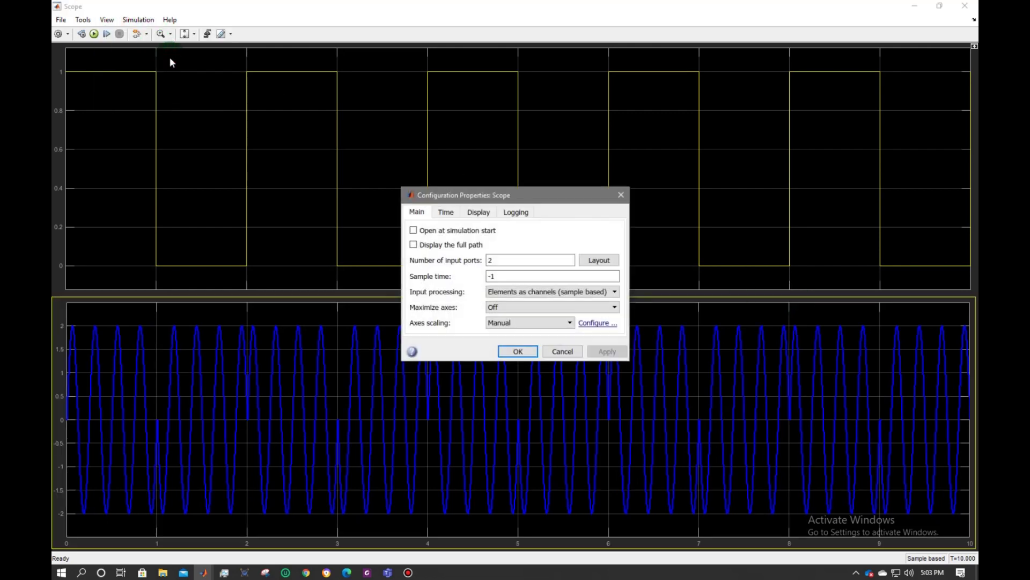
double_click(491, 261)
type("3")
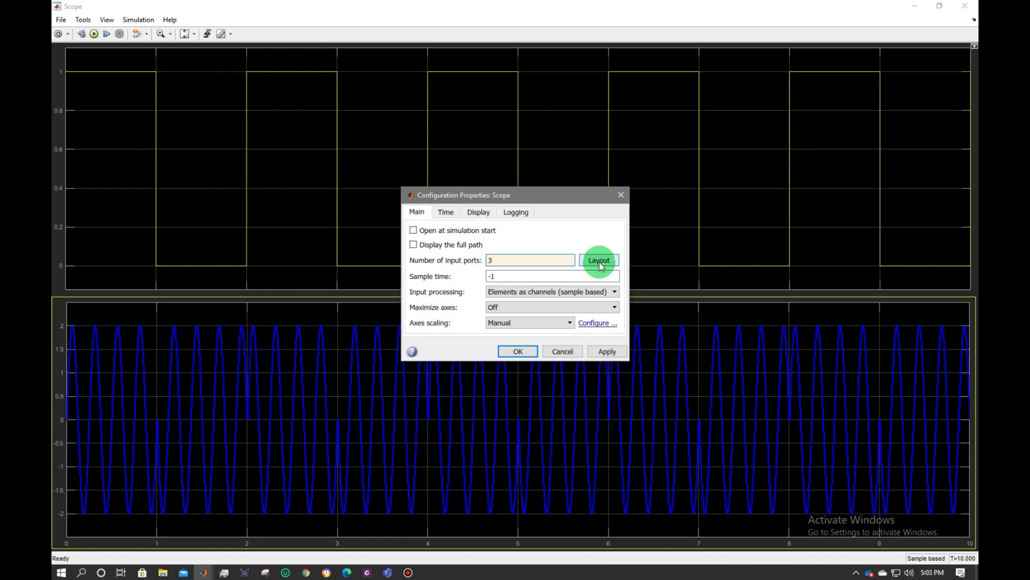
left_click(599, 260)
left_click(645, 310)
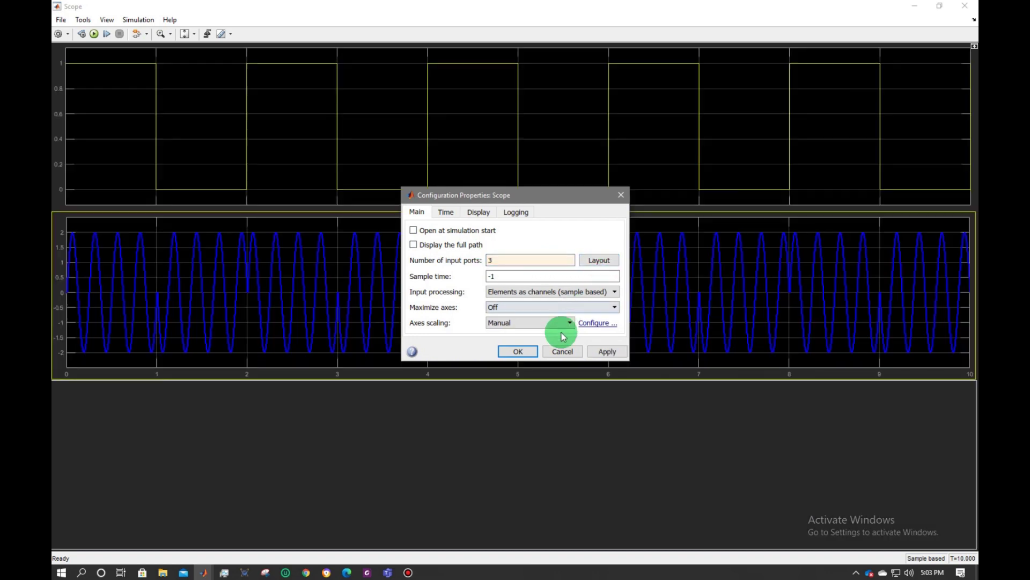
left_click(604, 351)
left_click(518, 351)
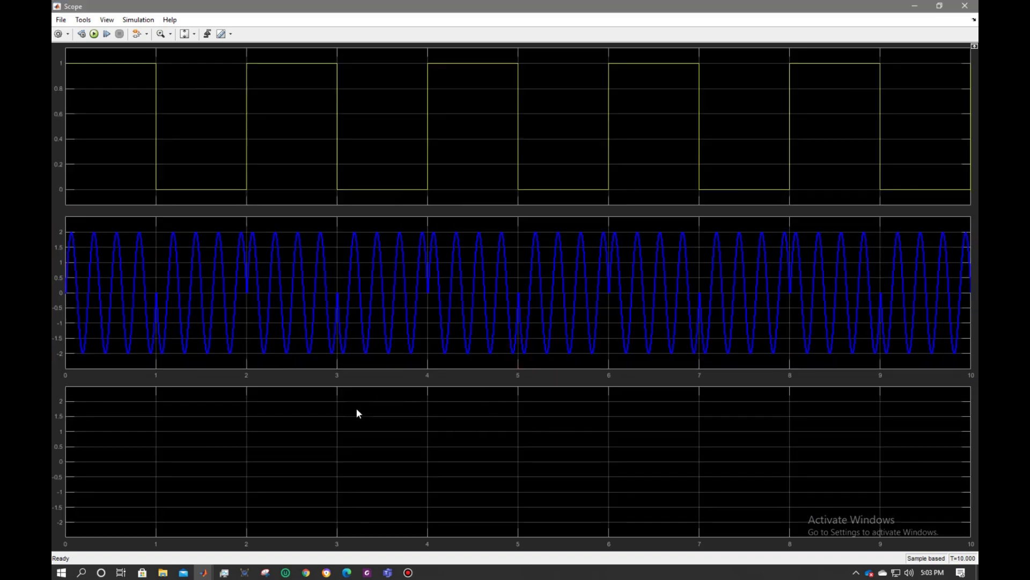
Step: Style the bottom plot's line 1.0 wide and red, then close the Scope window
right_click(357, 408)
left_click(384, 441)
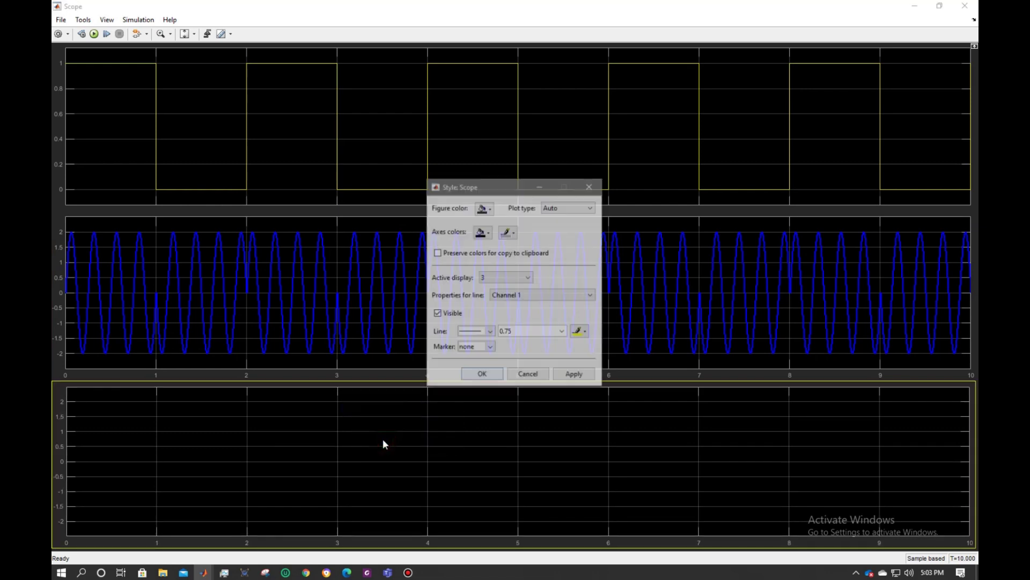
left_click(561, 330)
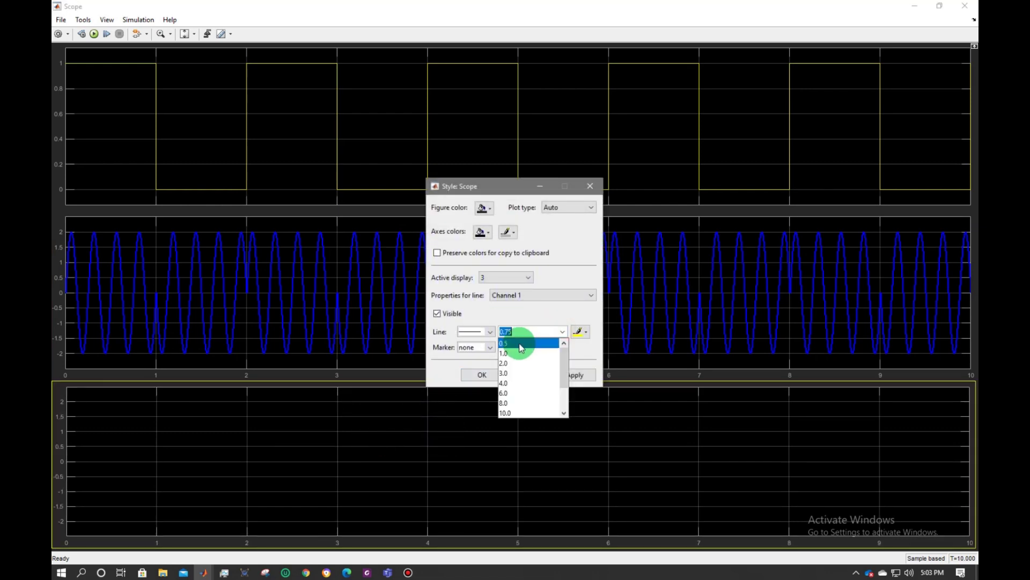
left_click(514, 353)
left_click(580, 332)
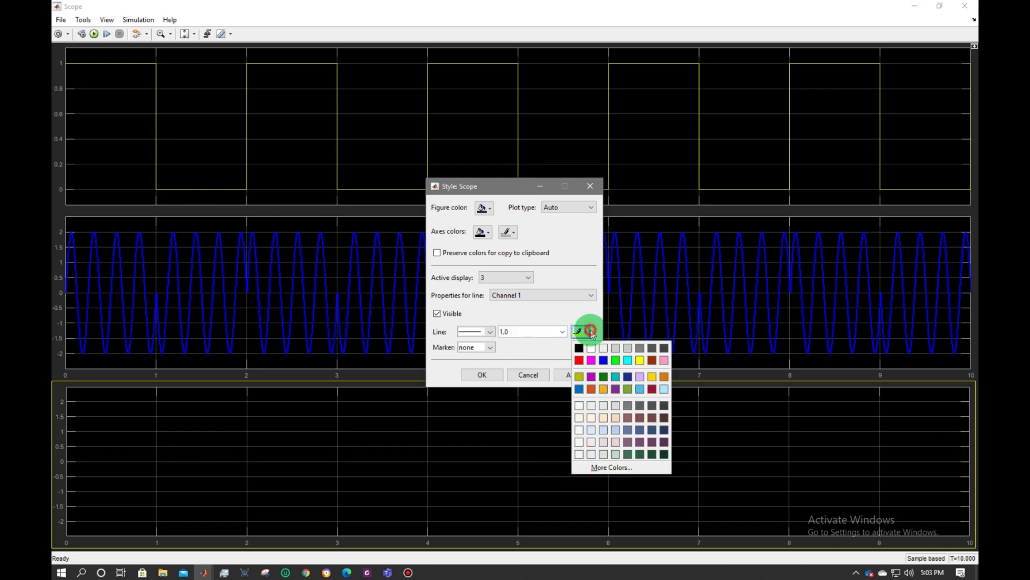
left_click(579, 359)
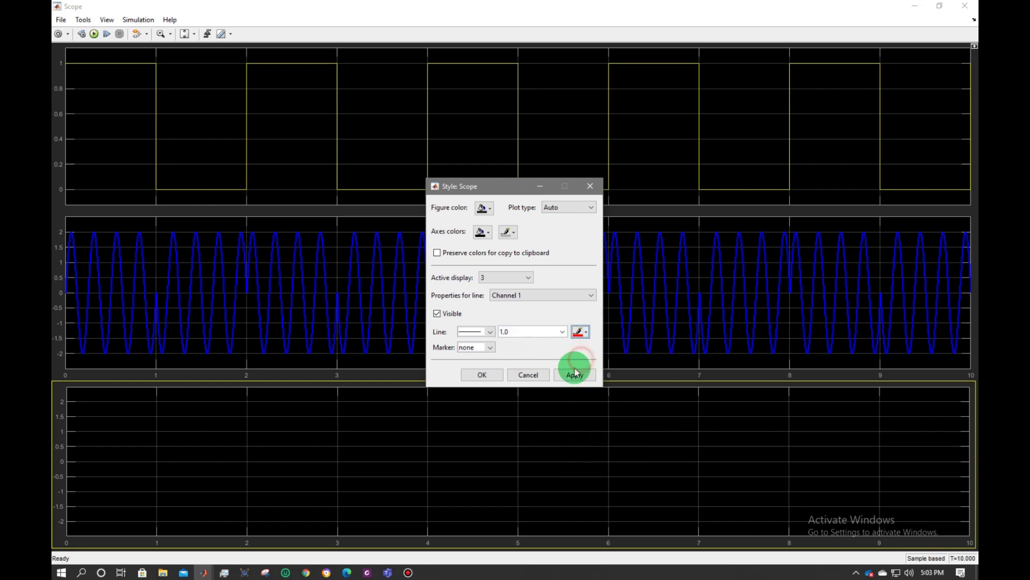
left_click(573, 375)
left_click(483, 375)
left_click(965, 5)
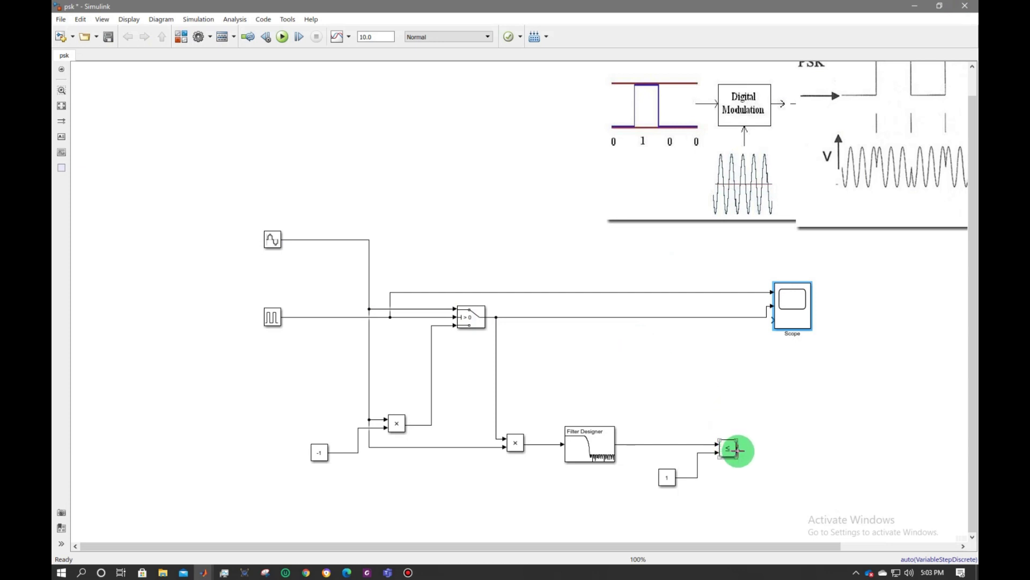
Step: Move the Scope block right and wire the ≤ comparison output into Scope input 3
left_click(795, 307)
left_click_drag(797, 310, 833, 315)
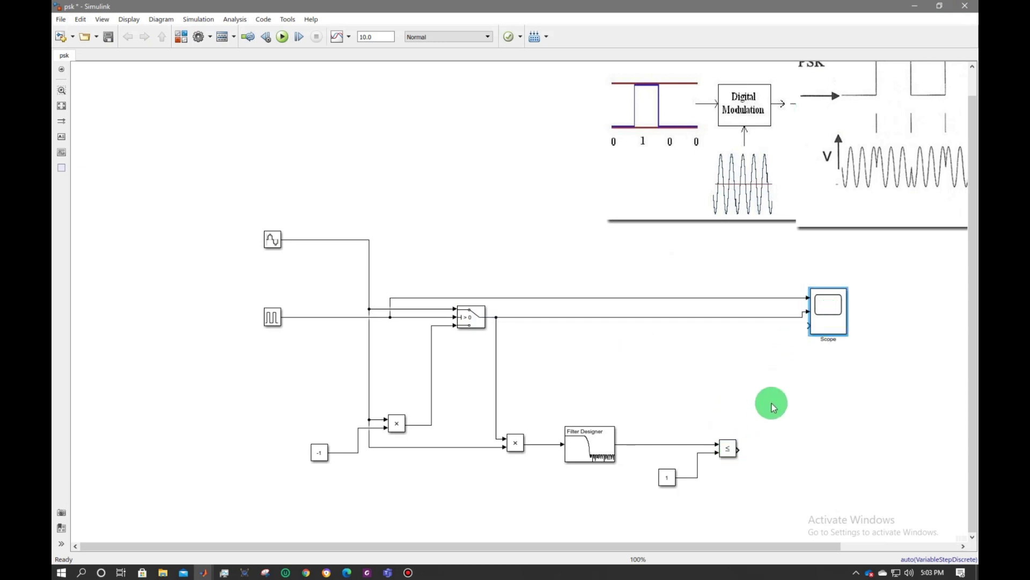
left_click_drag(736, 450, 808, 326)
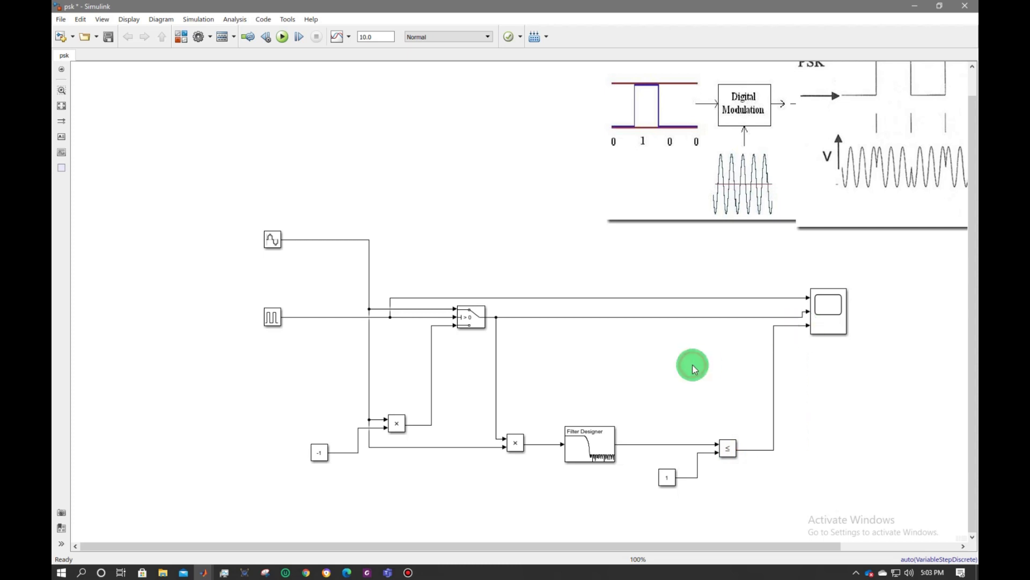
left_click(577, 444)
Step: Design the filter as least-squares FIR, order 200, wpass 0.025, wstop 0.125
double_click(577, 444)
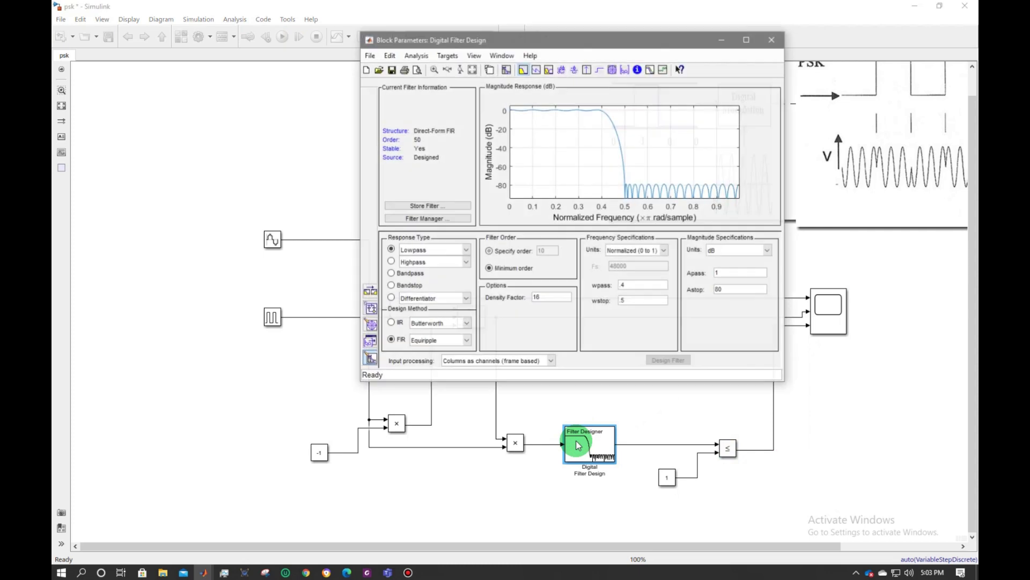
left_click(467, 342)
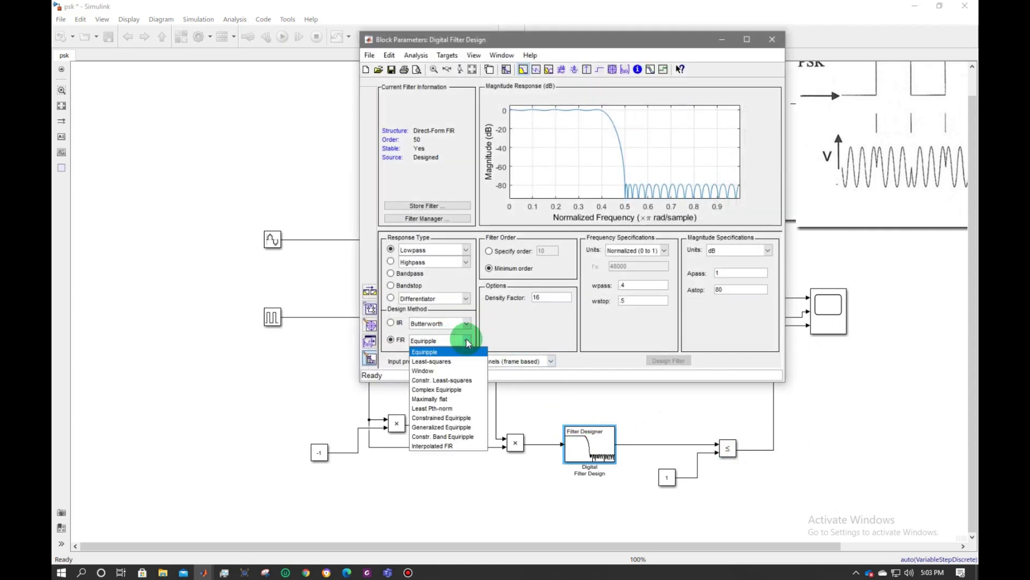
left_click(445, 363)
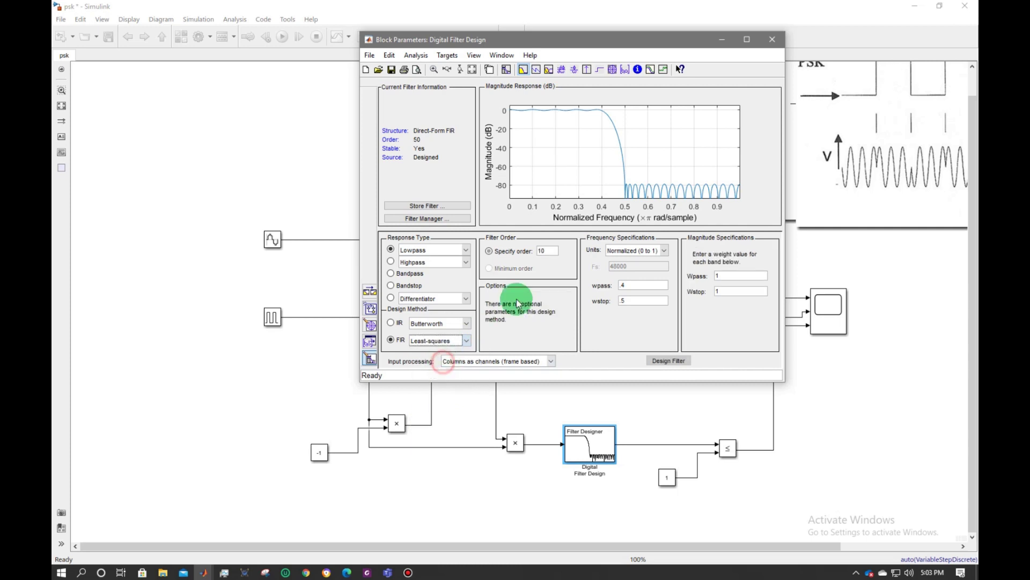
left_click(528, 251)
double_click(541, 250)
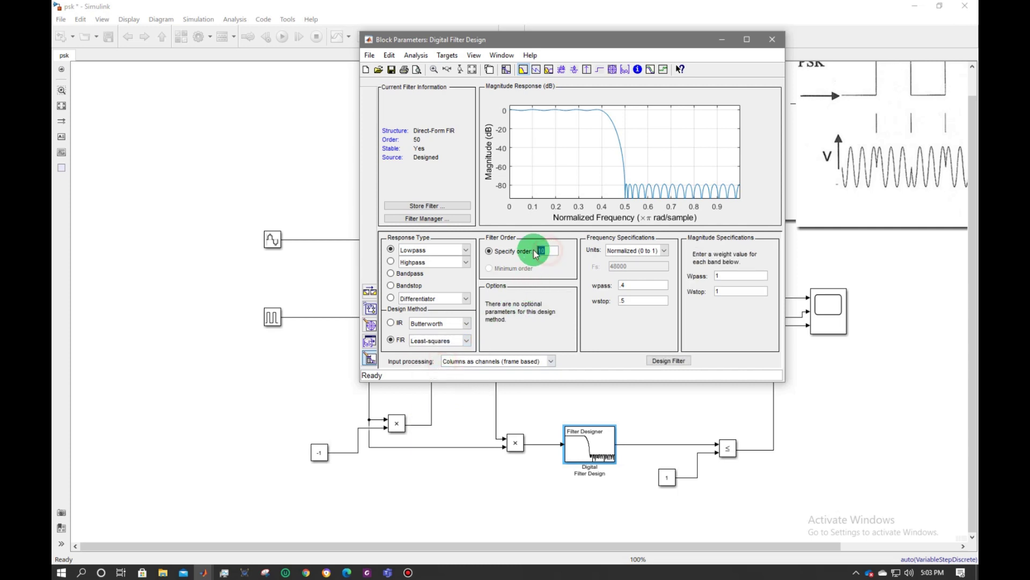
type("200")
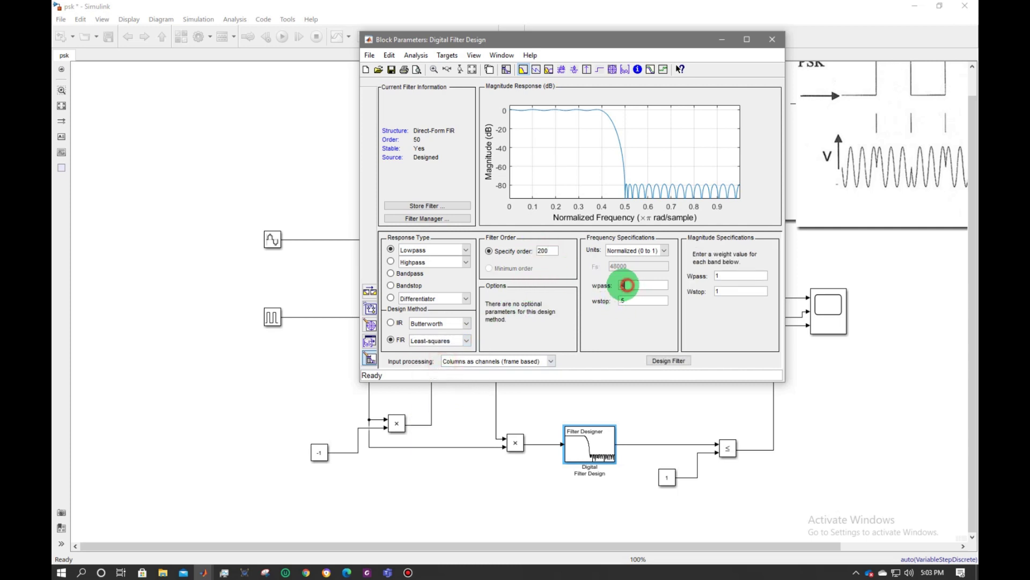
double_click(622, 285)
type("0.025")
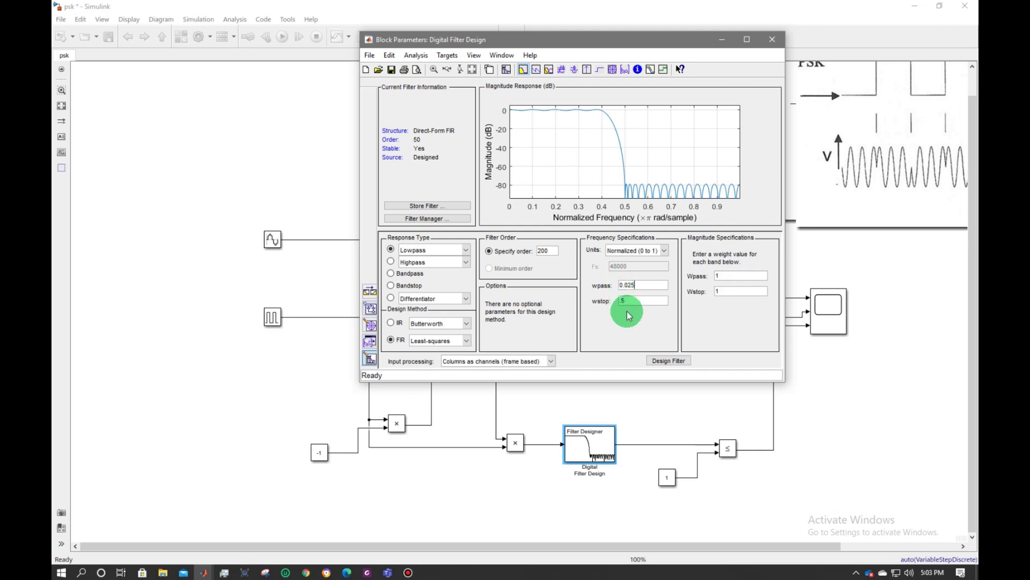
double_click(622, 301)
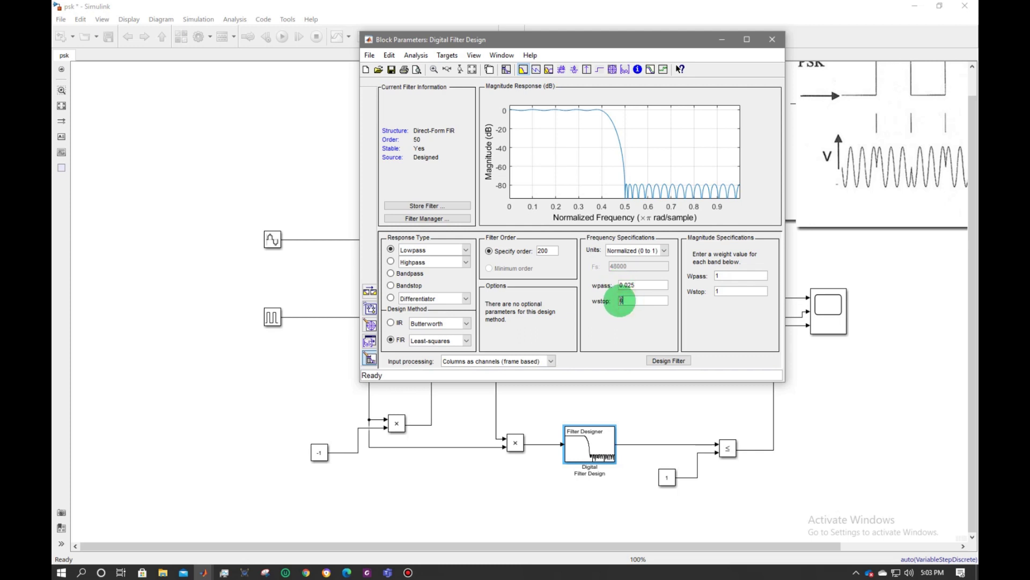
type("0.")
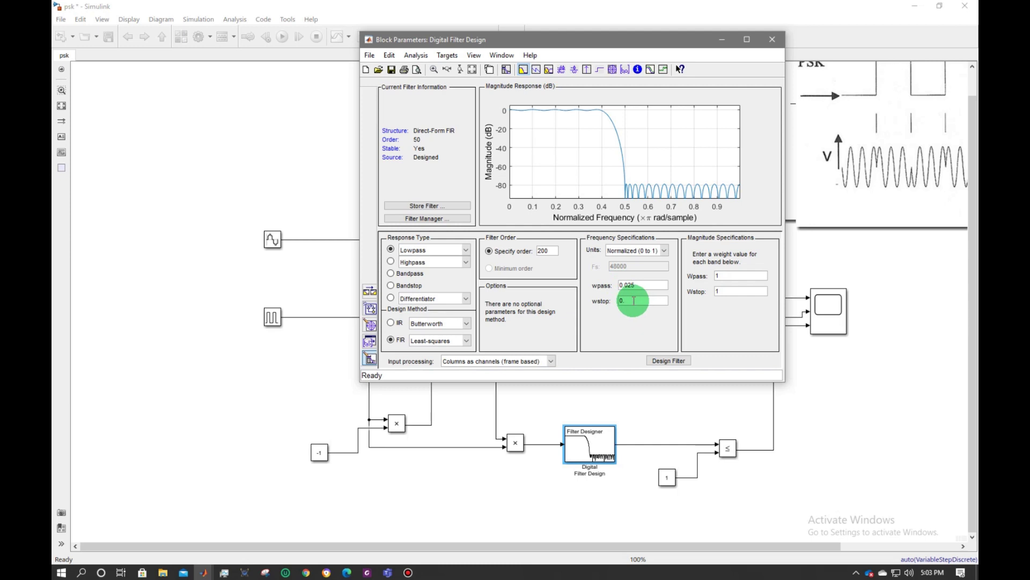
type("125")
left_click(668, 360)
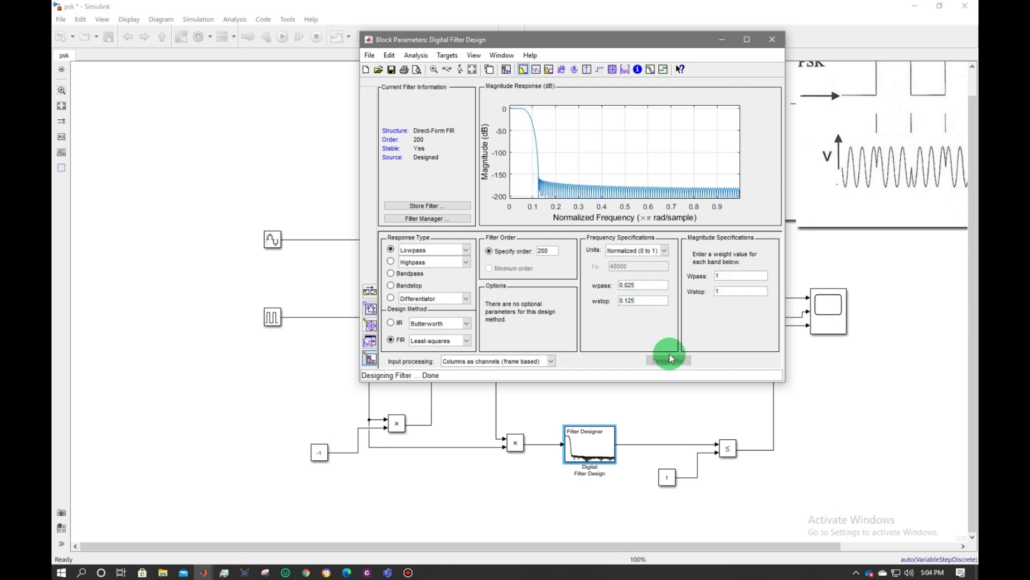
Step: Change the Constant block's value from 1 to 0.5
left_click(723, 38)
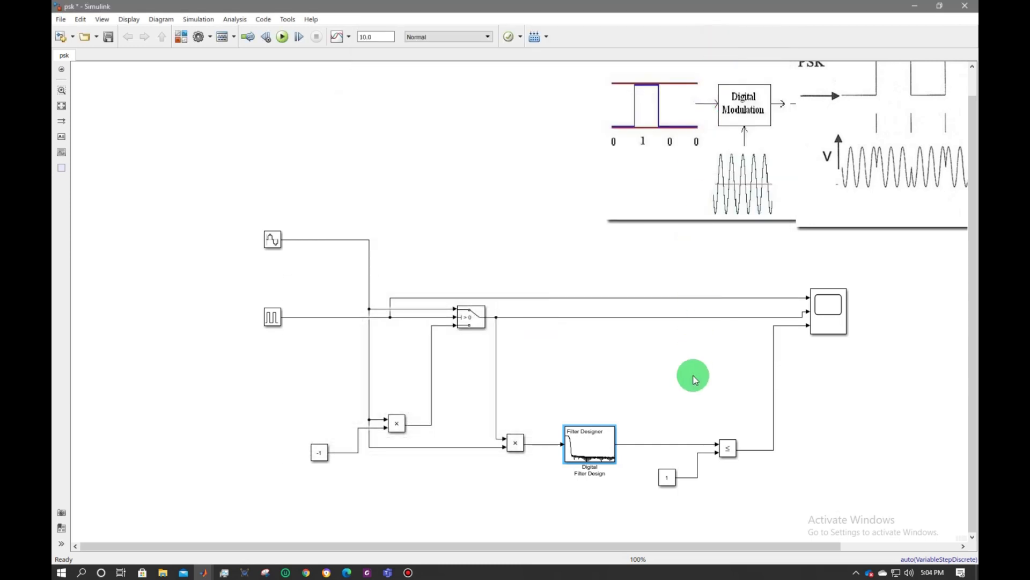
double_click(667, 477)
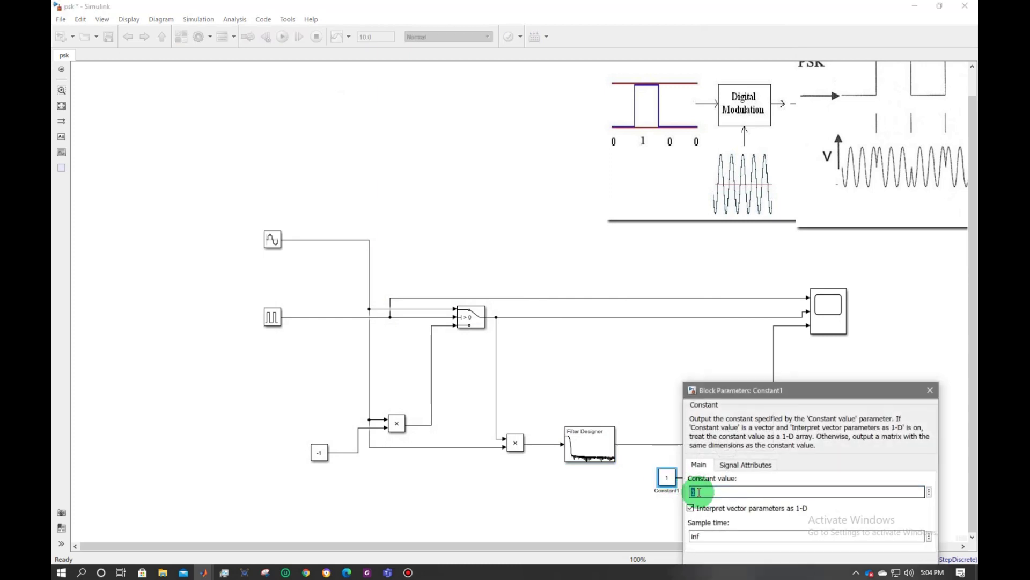
type("0.5")
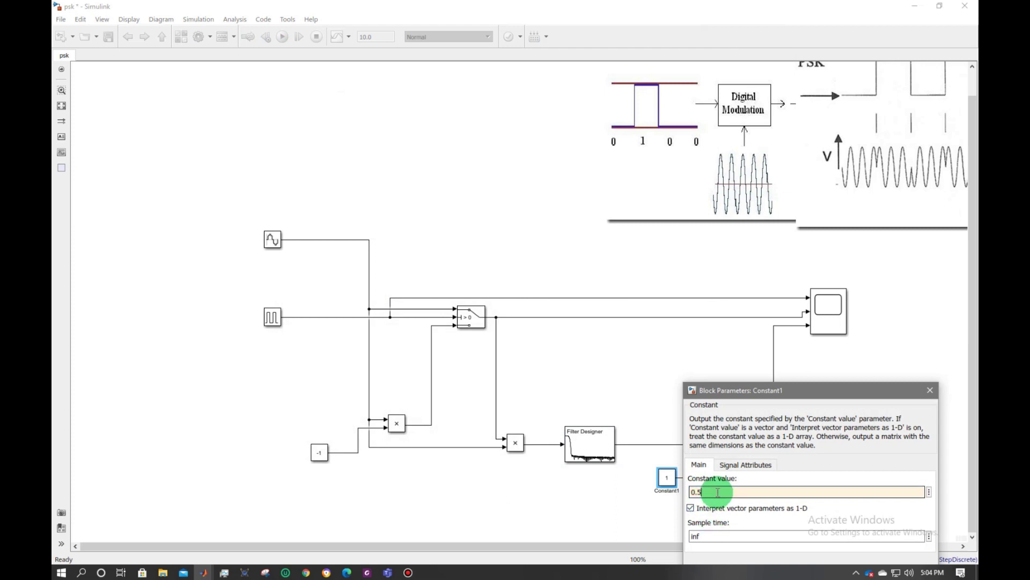
left_click(737, 400)
left_click_drag(732, 392, 581, 269)
left_click(633, 450)
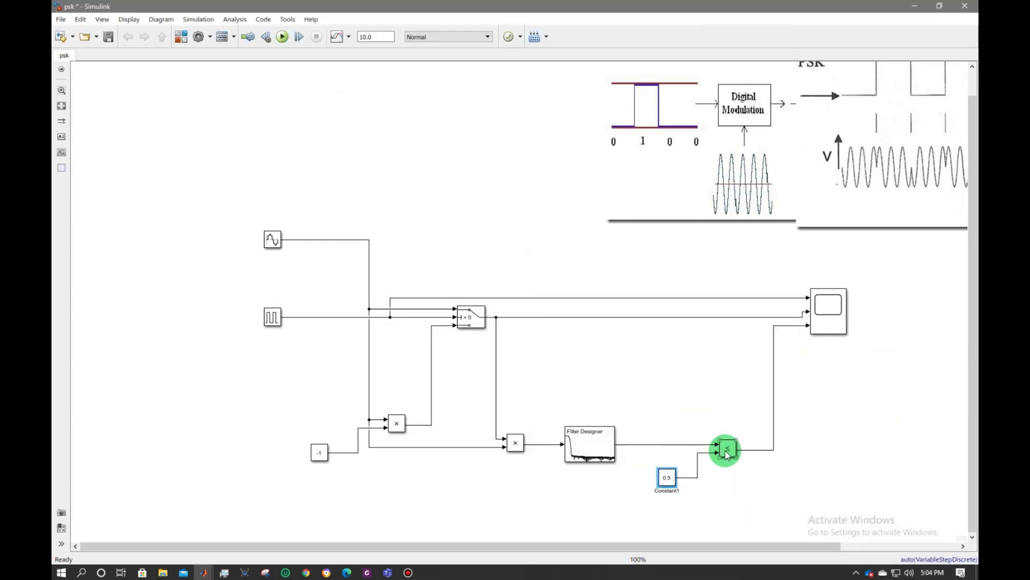
Step: Set the Relational Operator to strict less-than (<)
double_click(727, 454)
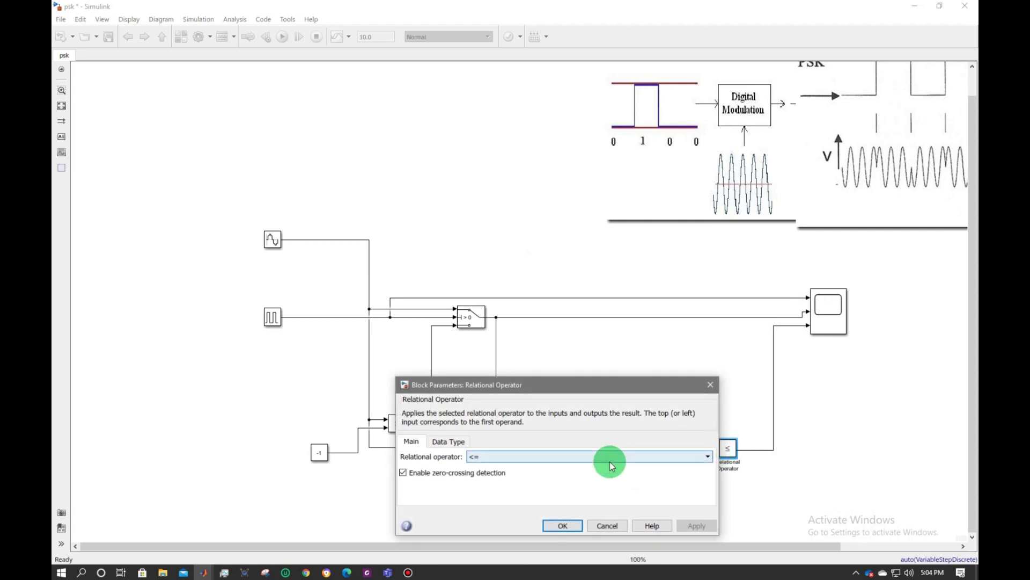
left_click(610, 461)
left_click(565, 488)
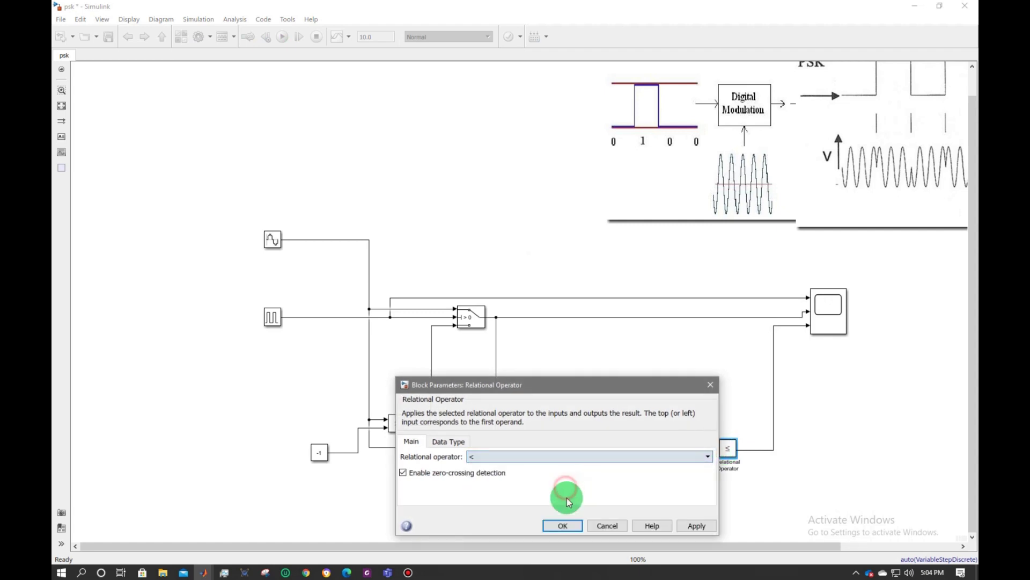
left_click(561, 525)
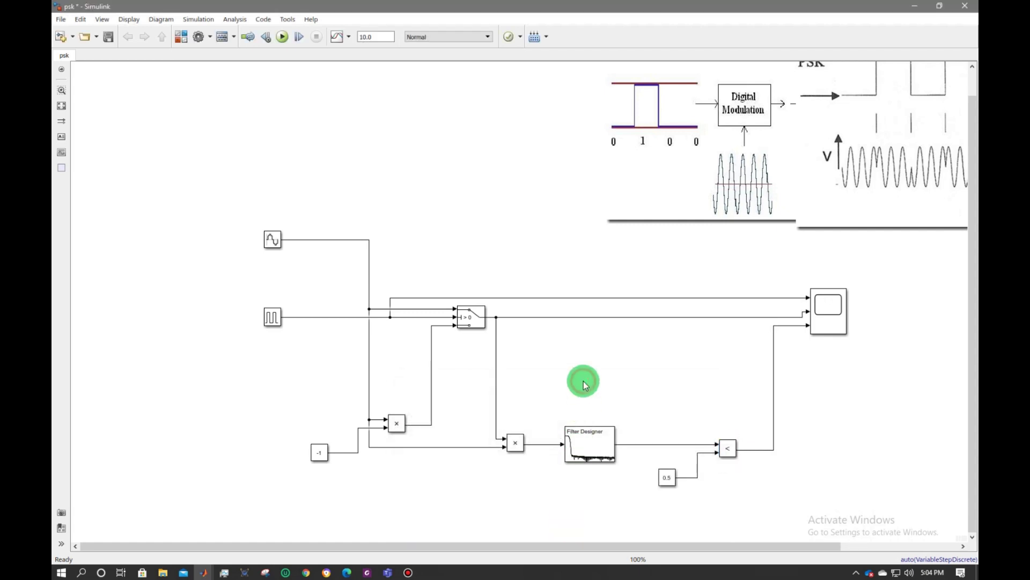
left_click(283, 37)
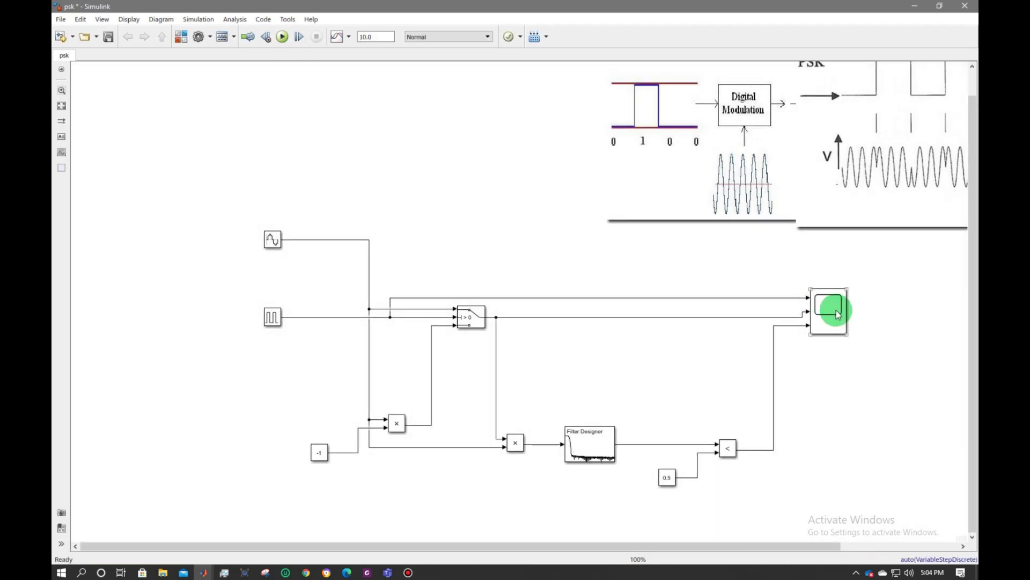
double_click(835, 310)
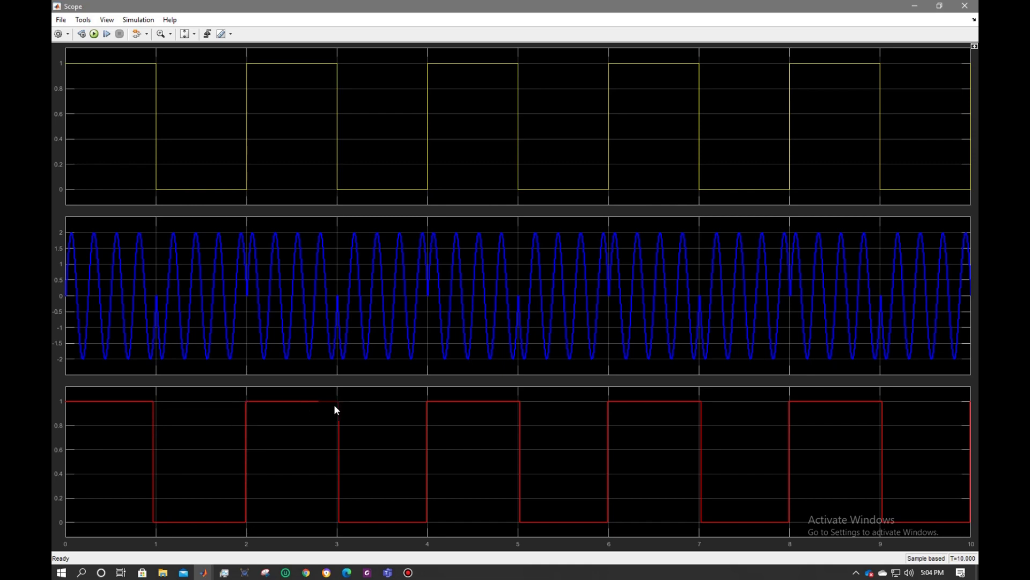
left_click(964, 6)
left_click(688, 146)
left_click(526, 229)
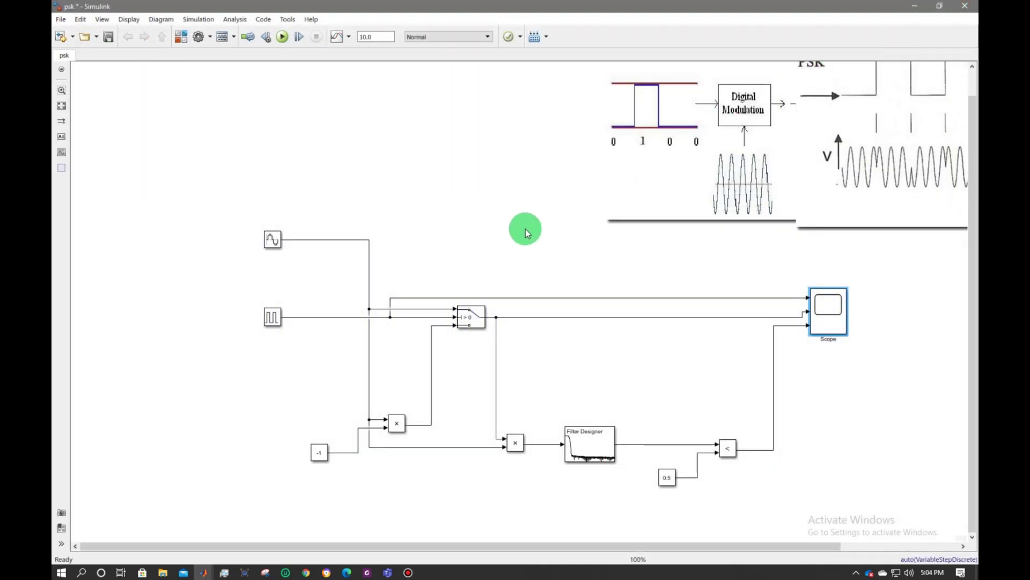